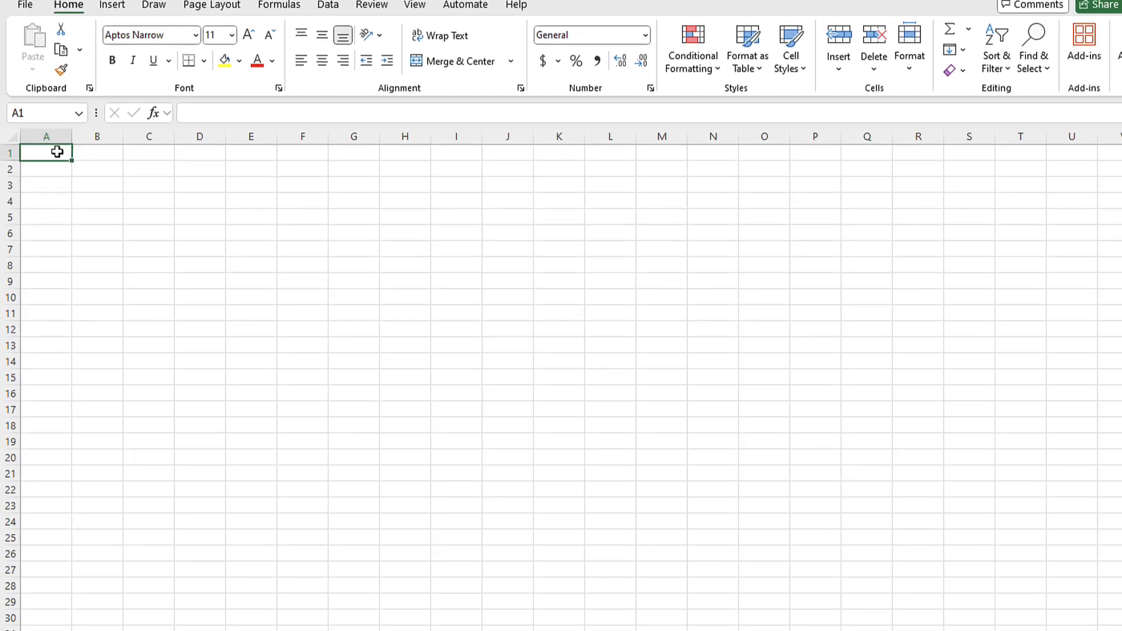
- Enter the headers Month, Deposit Amount and Day of the Week in cells A1 to C1
{"action": "type", "text": "Month"}
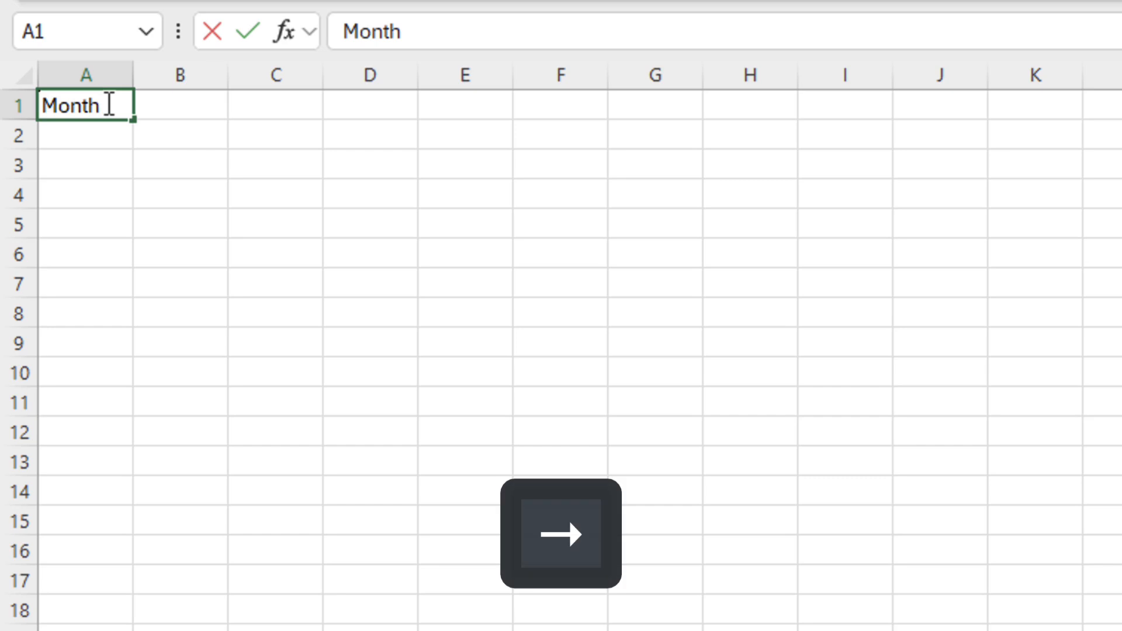
{"action": "key", "text": "Right"}
{"action": "type", "text": "Deposit Amount"}
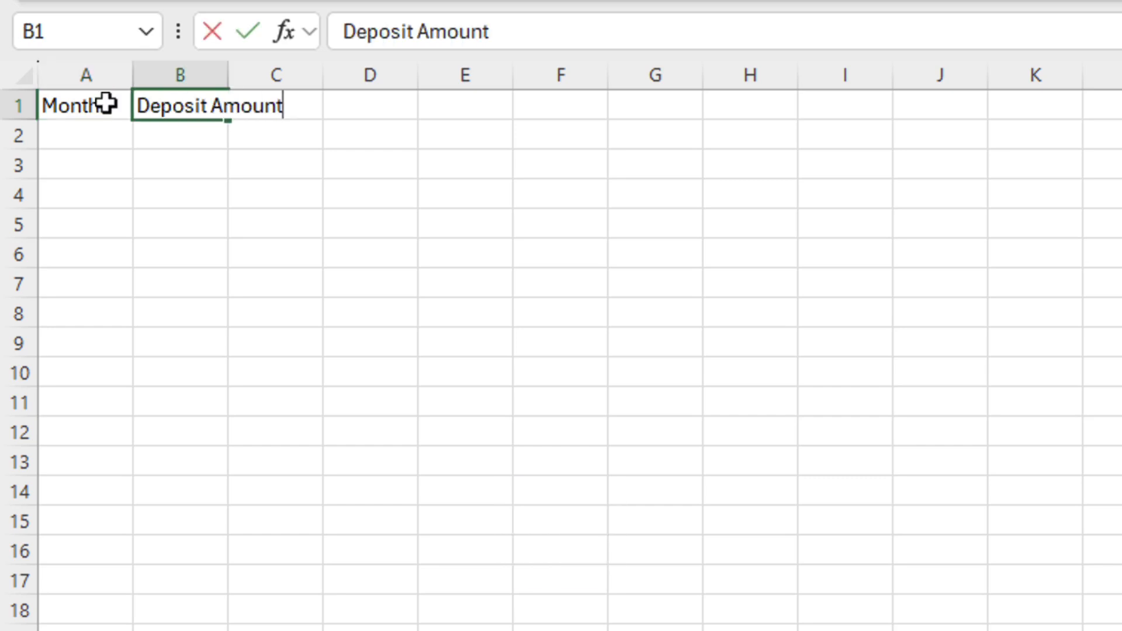
{"action": "key", "text": "Return"}
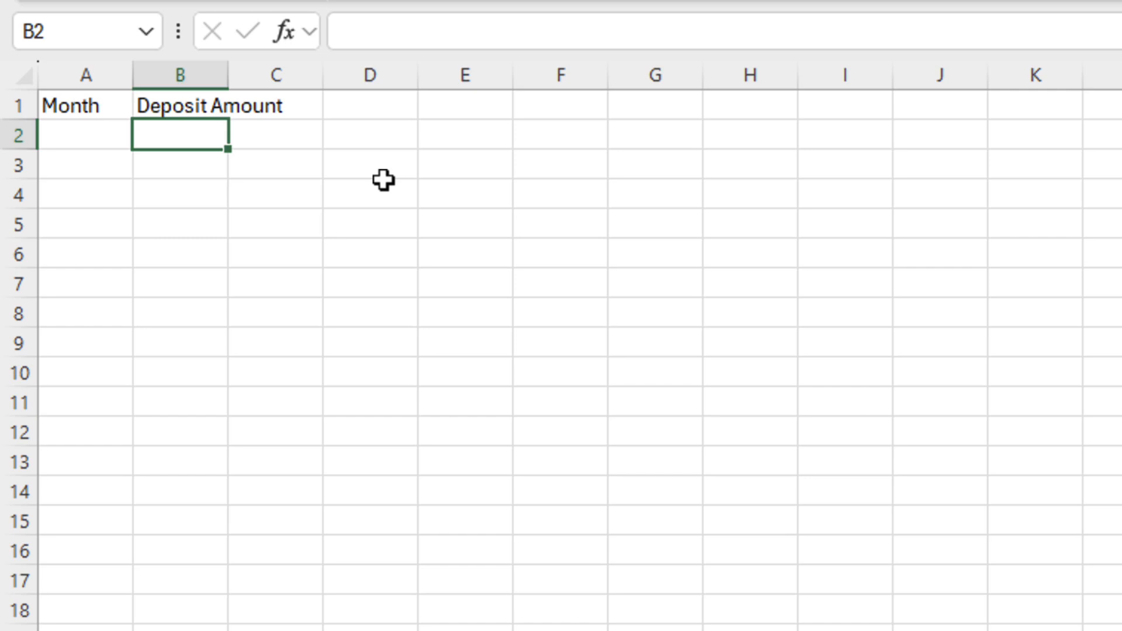
{"action": "key", "text": "Up"}
{"action": "key", "text": "Right"}
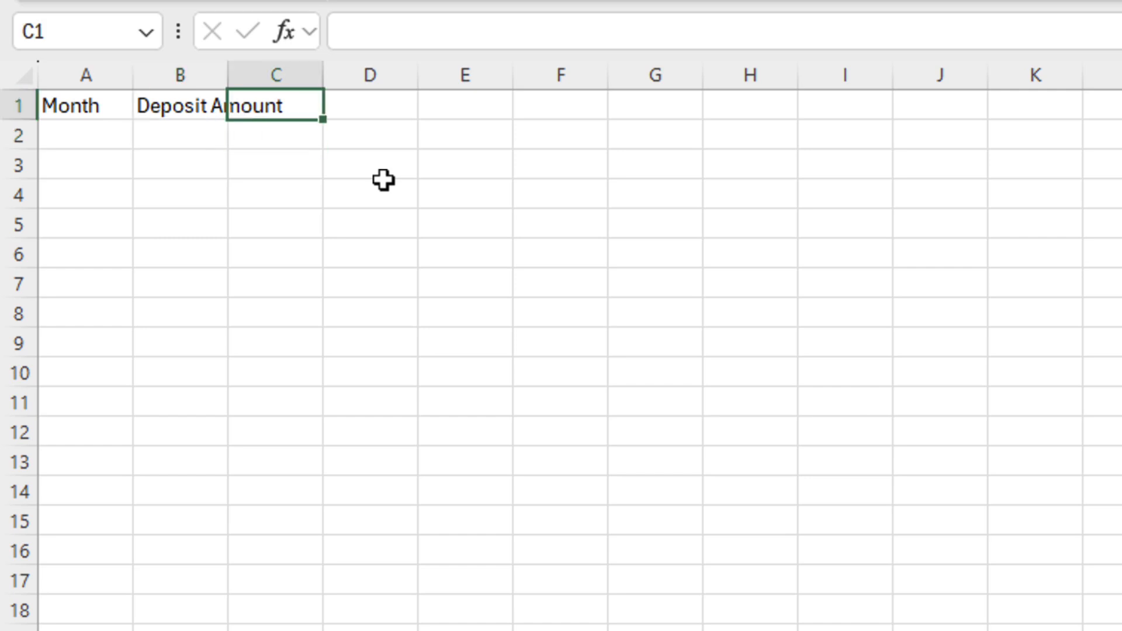
{"action": "type", "text": "Day of the Week"}
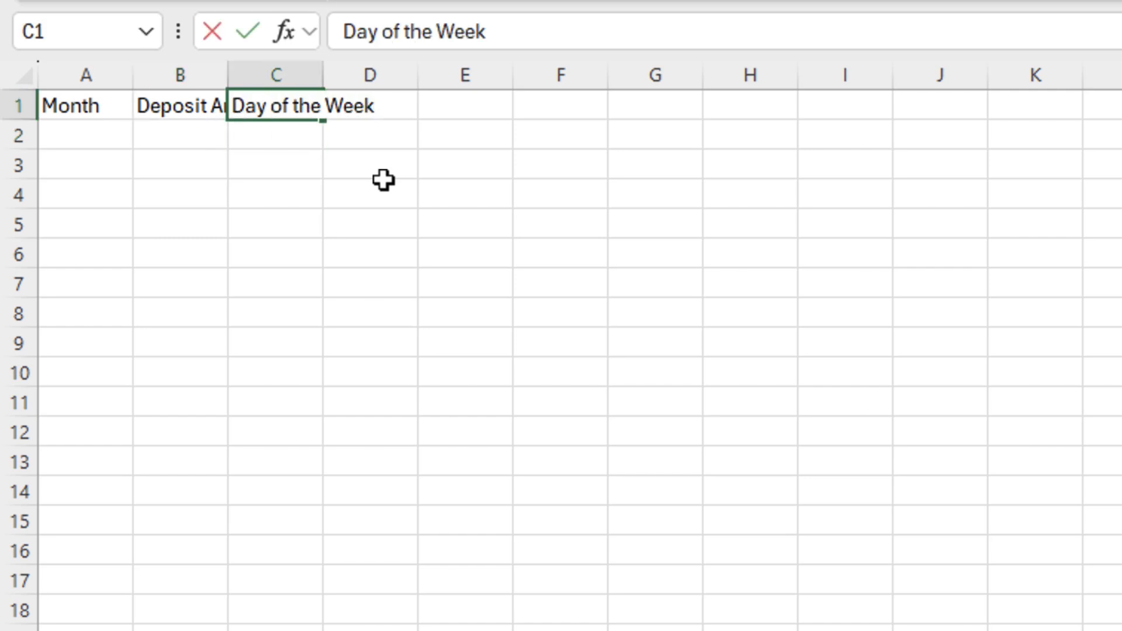
{"action": "key", "text": "Return"}
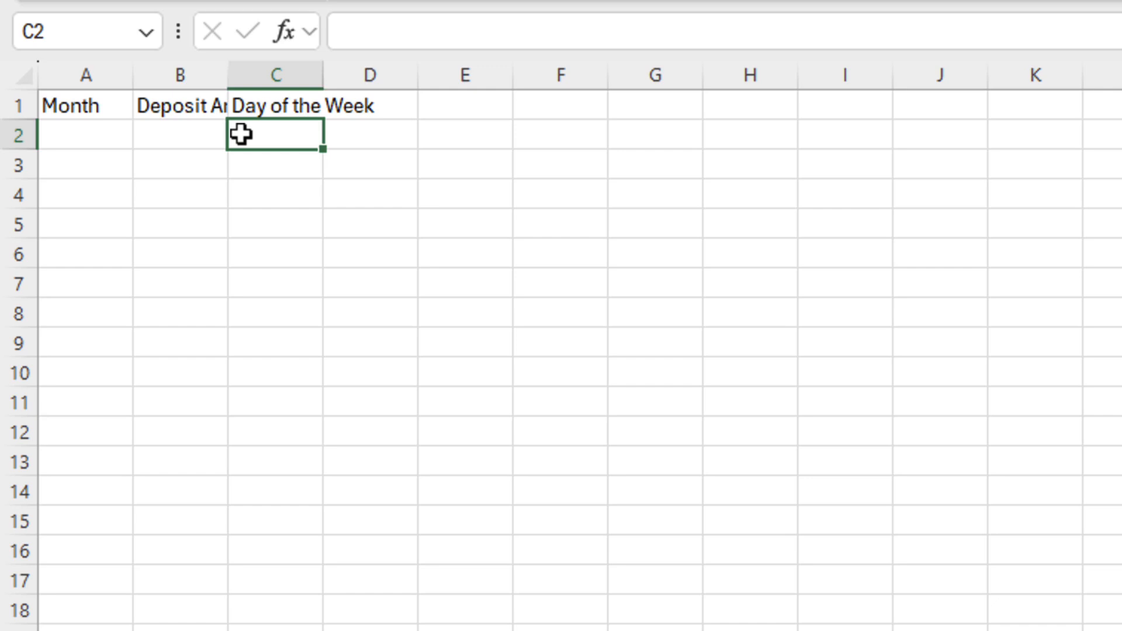
- Fit the widths of columns B and C to their header text
{"action": "left_click", "coordinate": [205, 102]}
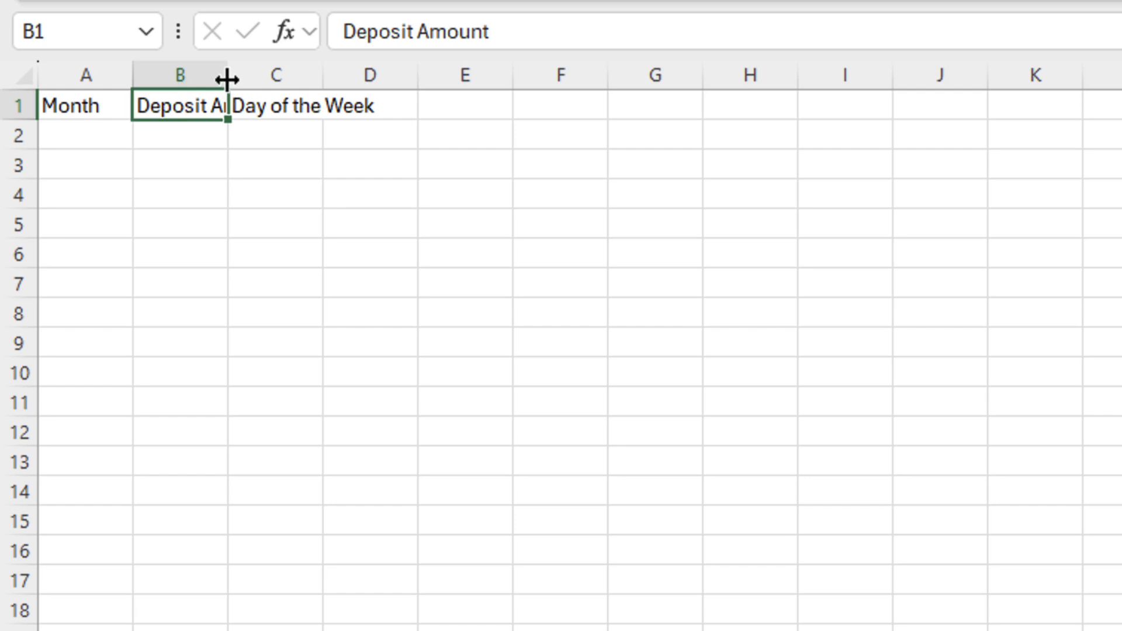
{"action": "mouse_move", "coordinate": [228, 80]}
{"action": "left_mouse_down"}
{"action": "mouse_move", "coordinate": [284, 75]}
{"action": "mouse_move", "coordinate": [218, 72]}
{"action": "mouse_move", "coordinate": [379, 70]}
{"action": "left_mouse_up"}
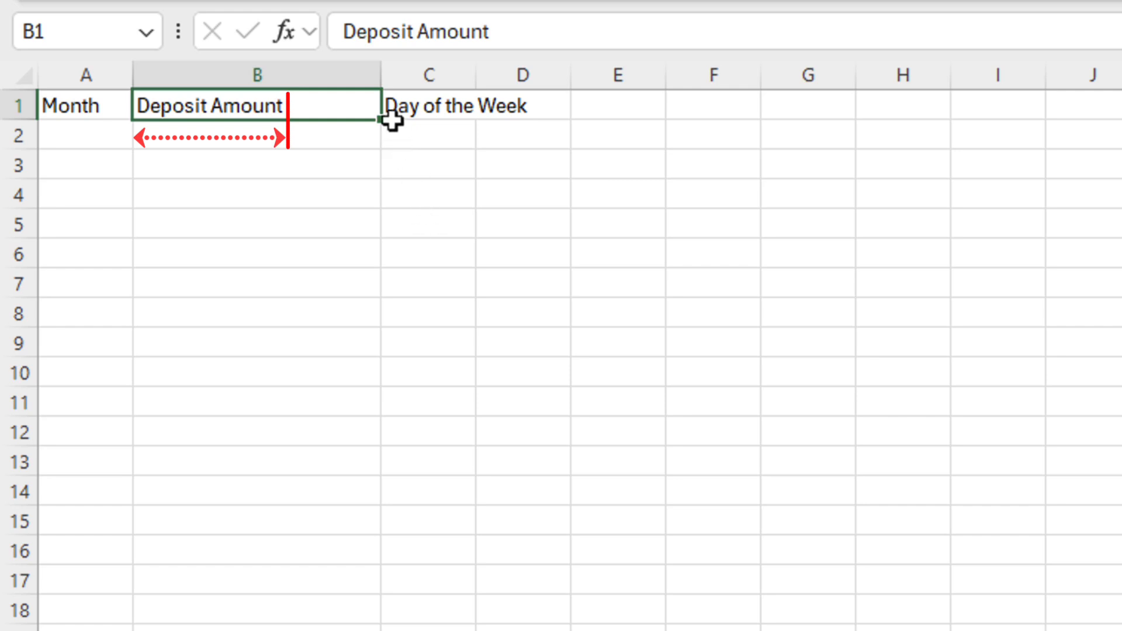
{"action": "double_click", "coordinate": [381, 76]}
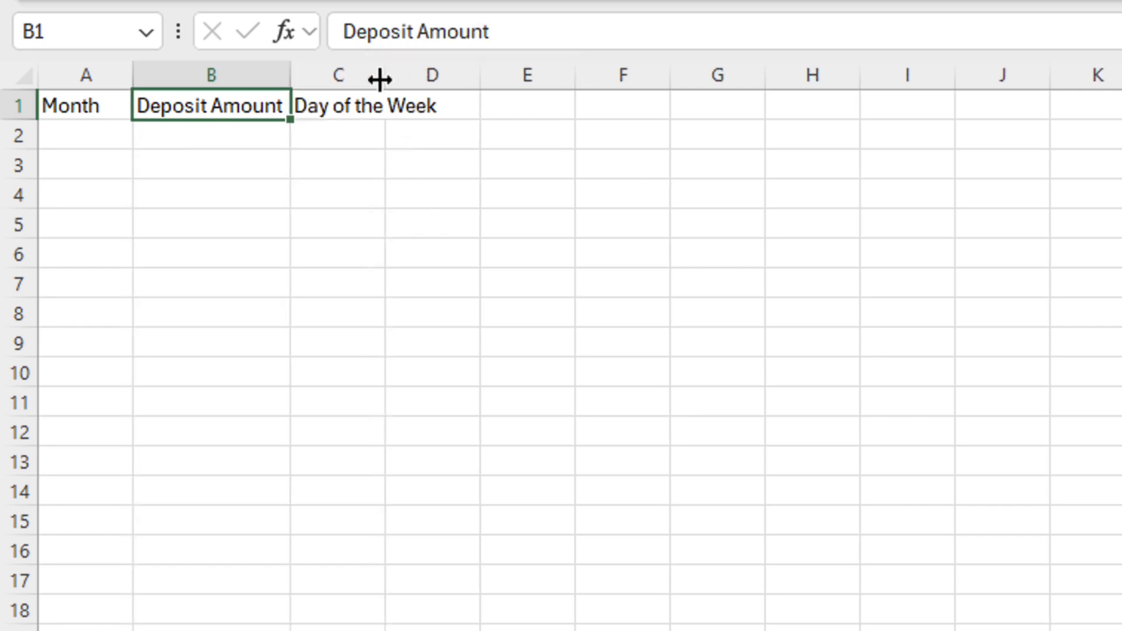
{"action": "double_click", "coordinate": [389, 75]}
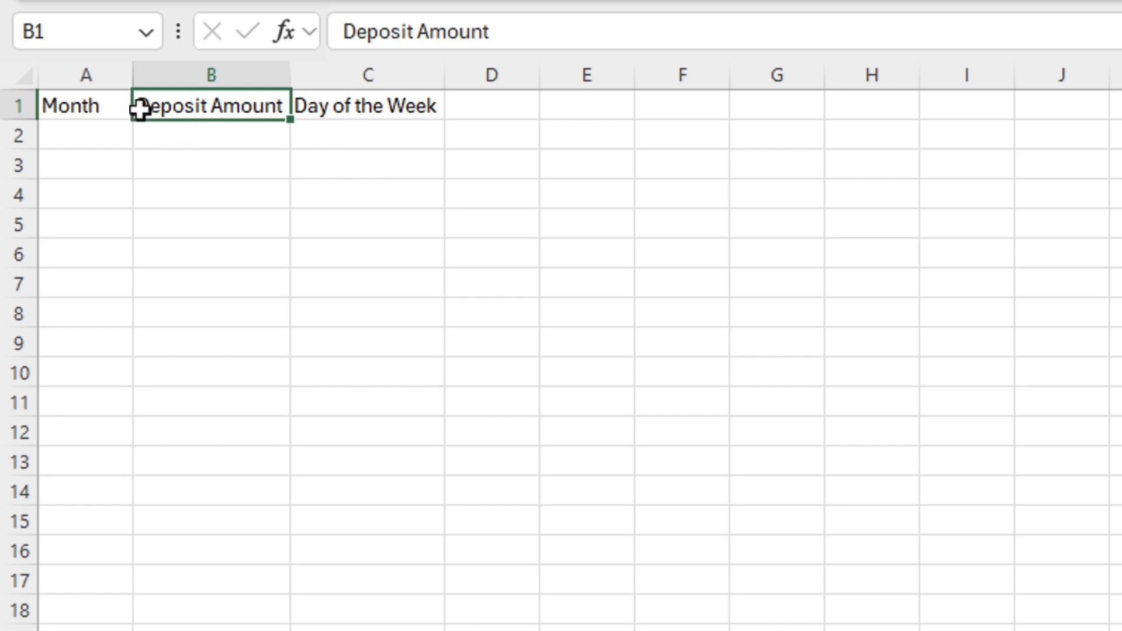
- List November, December, January and February from A2 down, and fill the month series from A2 through October in A13
{"action": "left_click", "coordinate": [93, 136]}
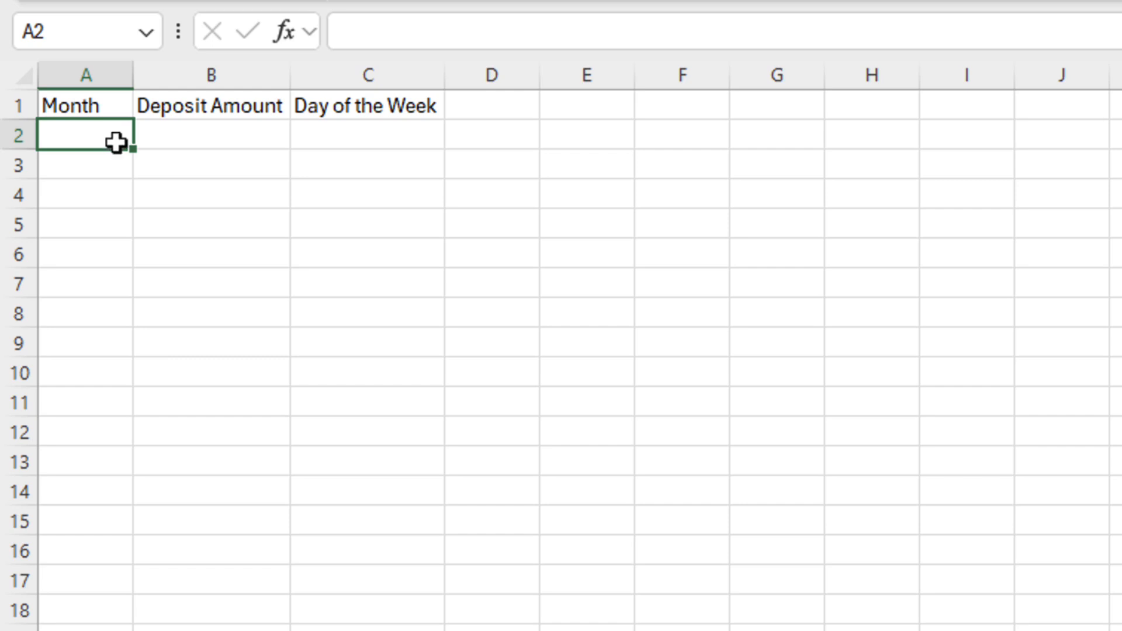
{"action": "type", "text": "November"}
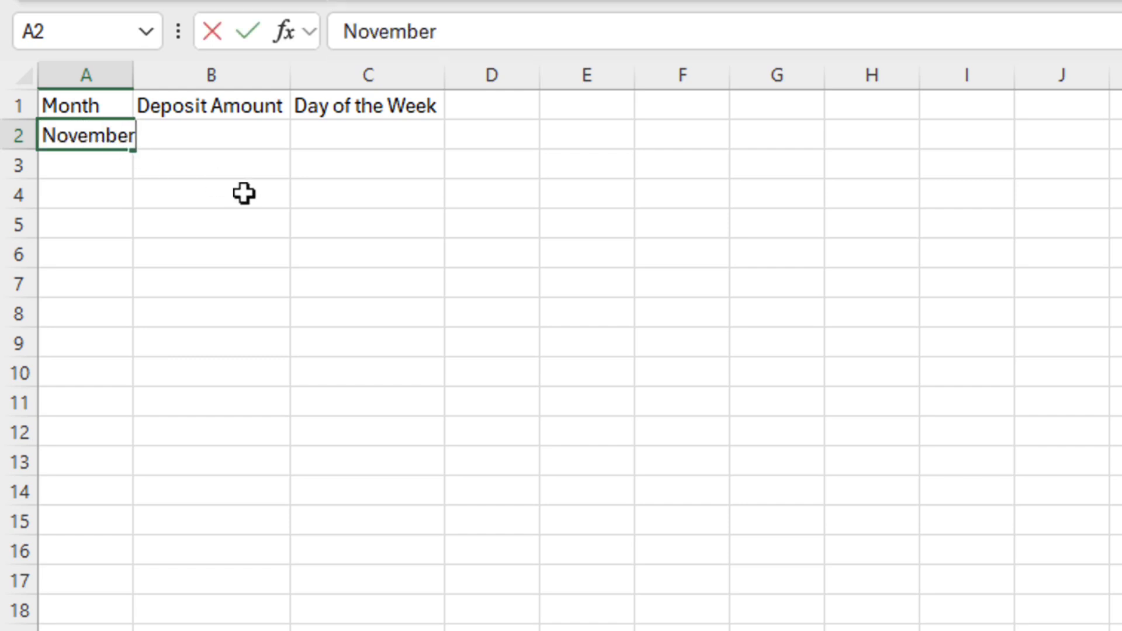
{"action": "key", "text": "Return"}
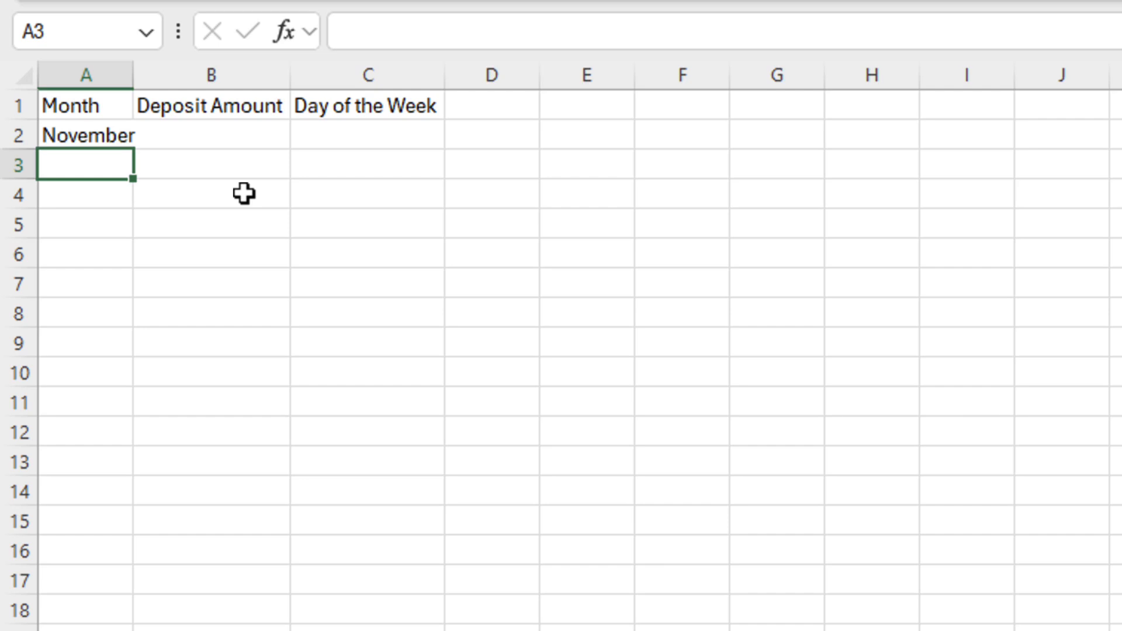
{"action": "type", "text": "December"}
{"action": "key", "text": "Return"}
{"action": "type", "text": "Januar"}
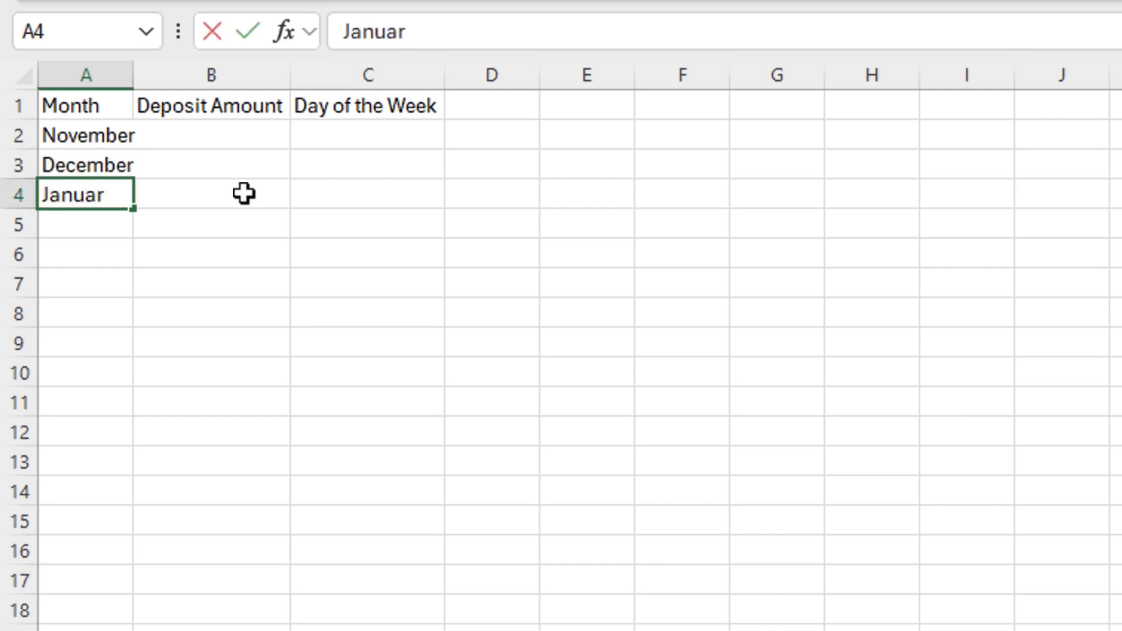
{"action": "type", "text": "y"}
{"action": "key", "text": "Return"}
{"action": "type", "text": "February"}
{"action": "key", "text": "Return"}
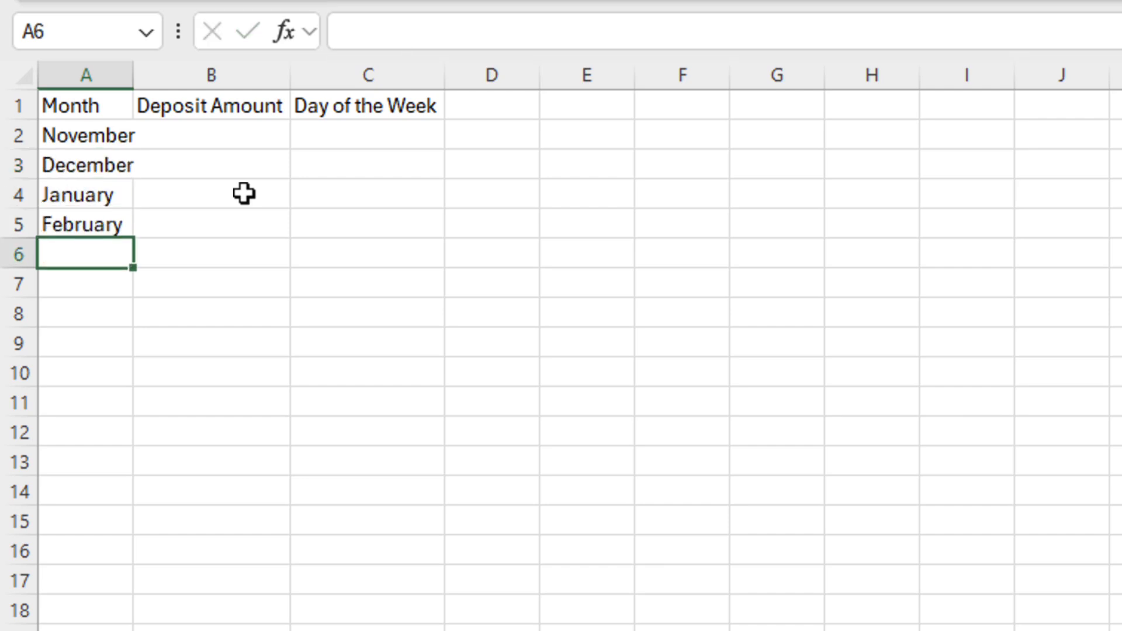
{"action": "left_click", "coordinate": [114, 137]}
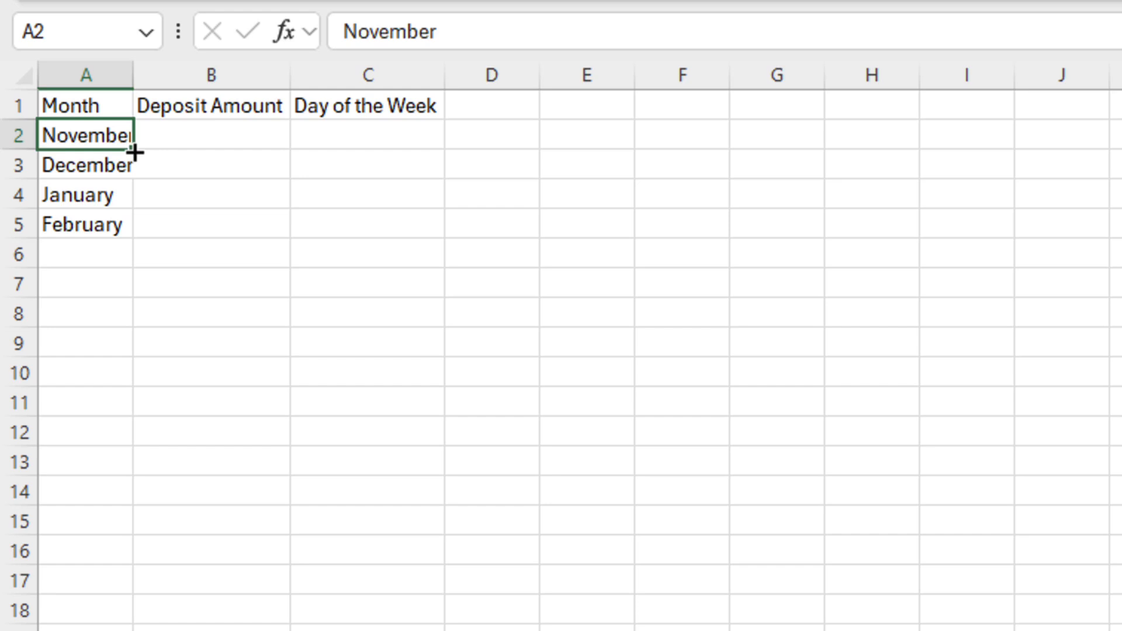
{"action": "left_click_drag", "start_coordinate": [135, 152], "coordinate": [143, 469]}
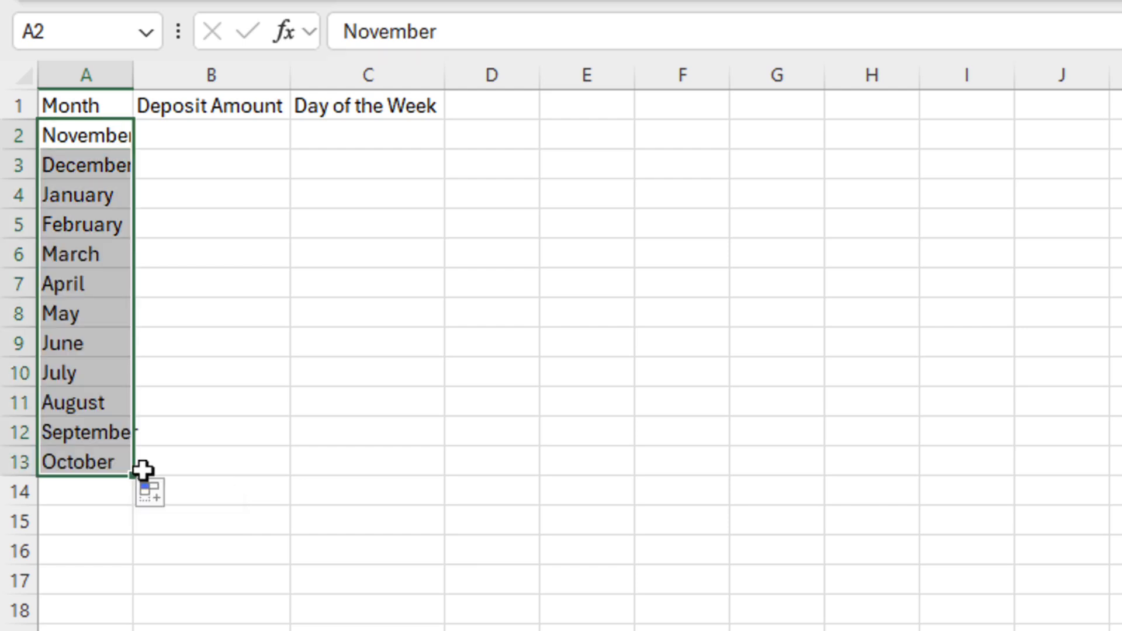
- Enter Monday in C2 and fill the weekday series down to C21
{"action": "left_click", "coordinate": [388, 127]}
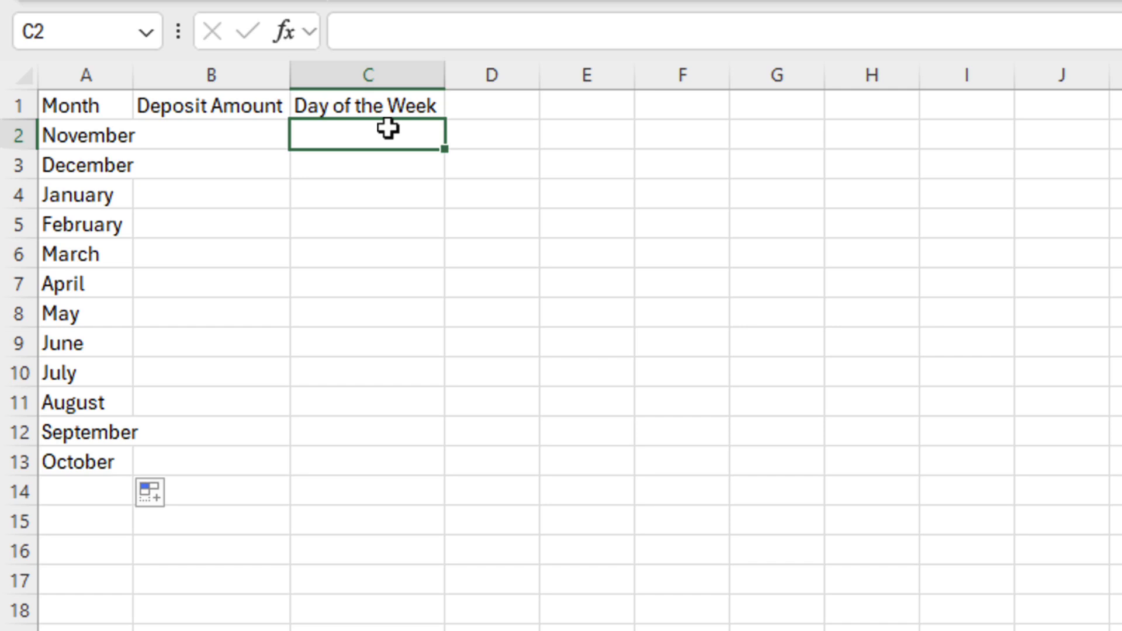
{"action": "type", "text": "Monday"}
{"action": "key", "text": "Return"}
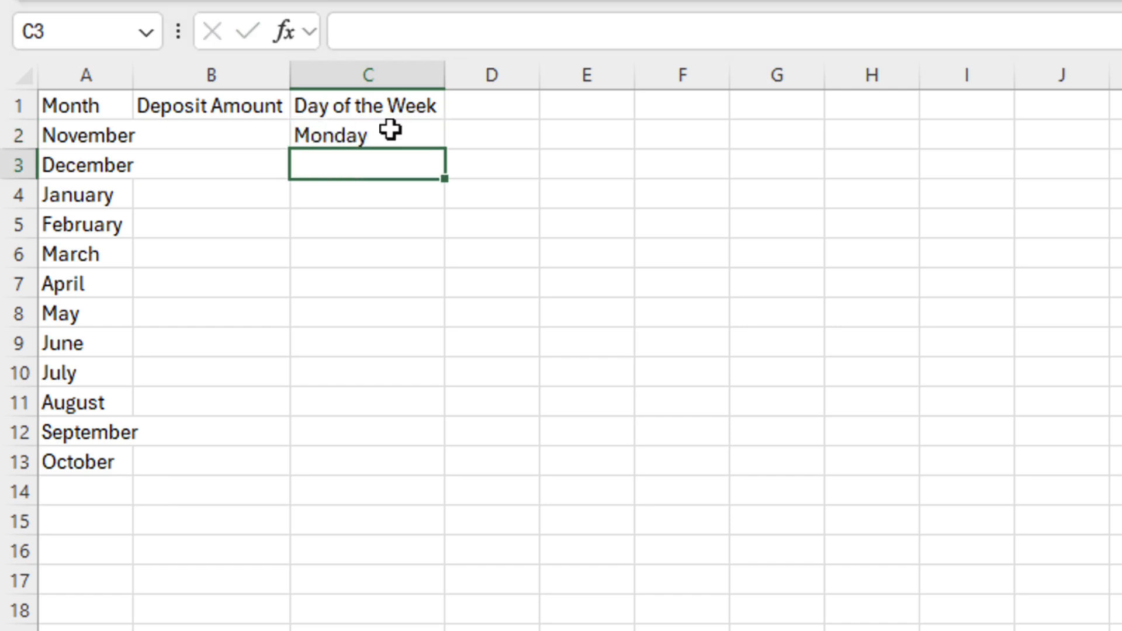
{"action": "left_click", "coordinate": [389, 130]}
{"action": "left_click_drag", "start_coordinate": [445, 156], "coordinate": [457, 630]}
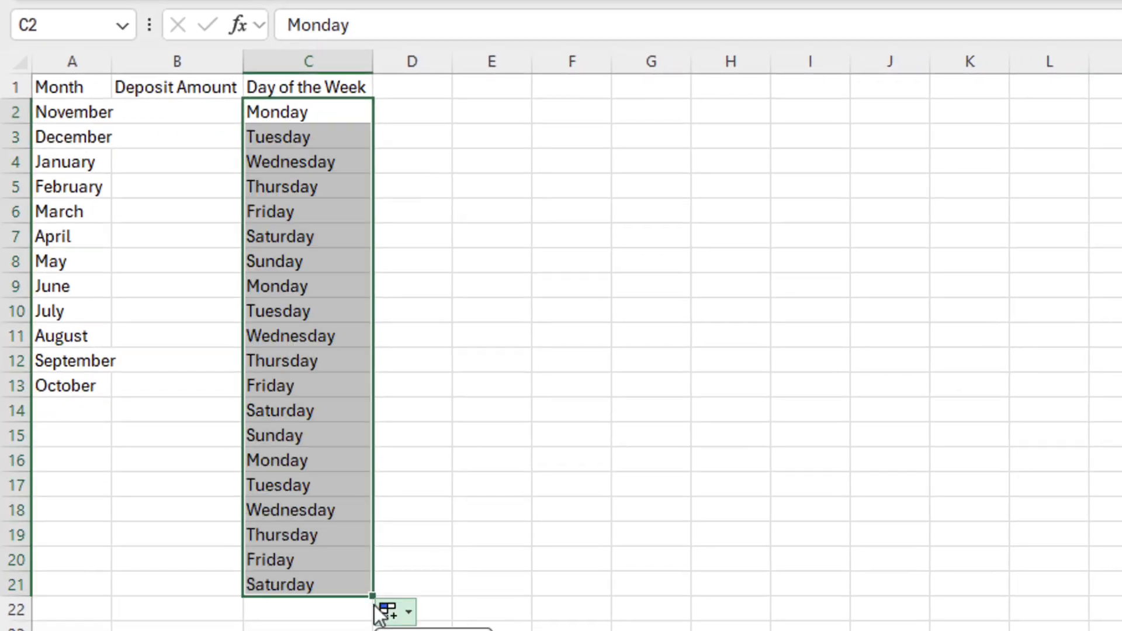
{"action": "left_click", "coordinate": [474, 587]}
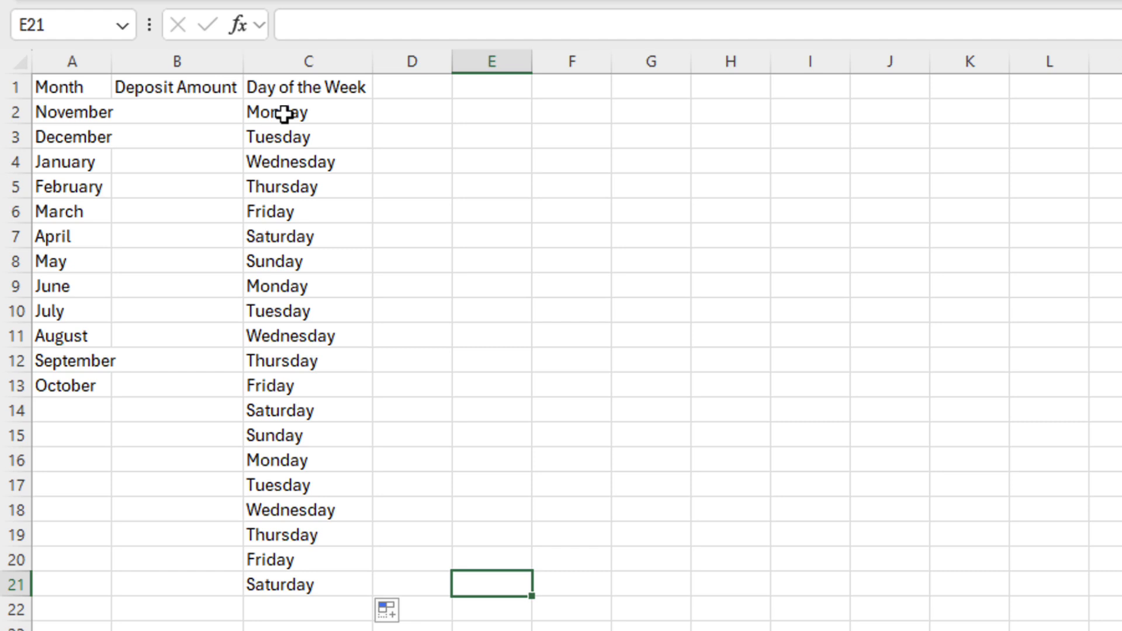
- Clear the Day of the Week header and all weekday entries in C1:C21
{"action": "left_click", "coordinate": [276, 88]}
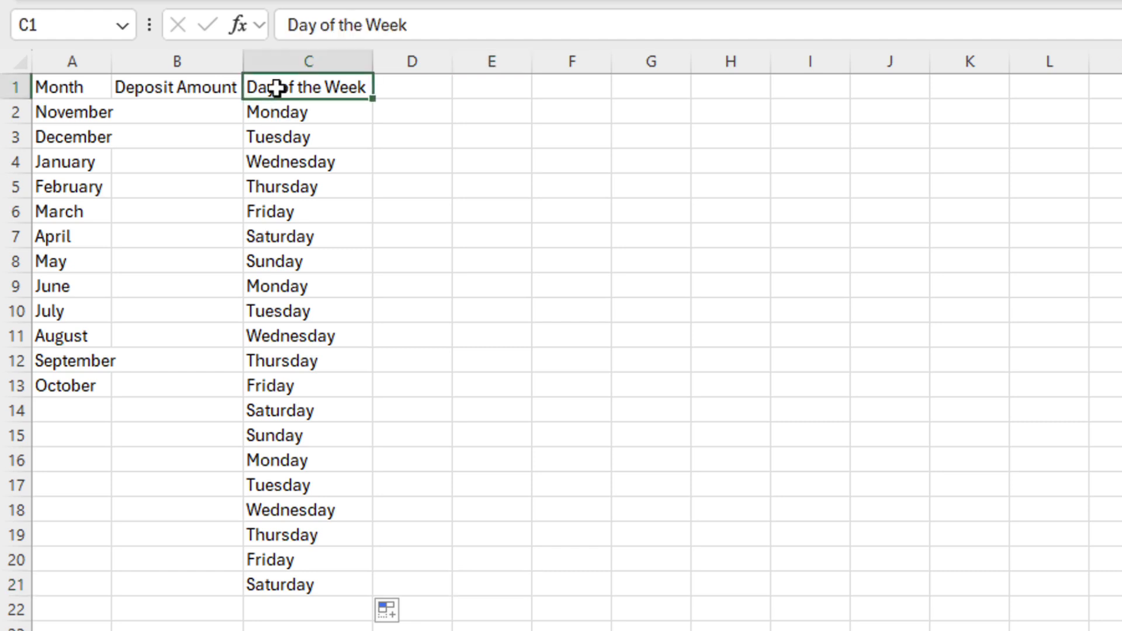
{"action": "left_click_drag", "start_coordinate": [276, 88], "coordinate": [307, 584]}
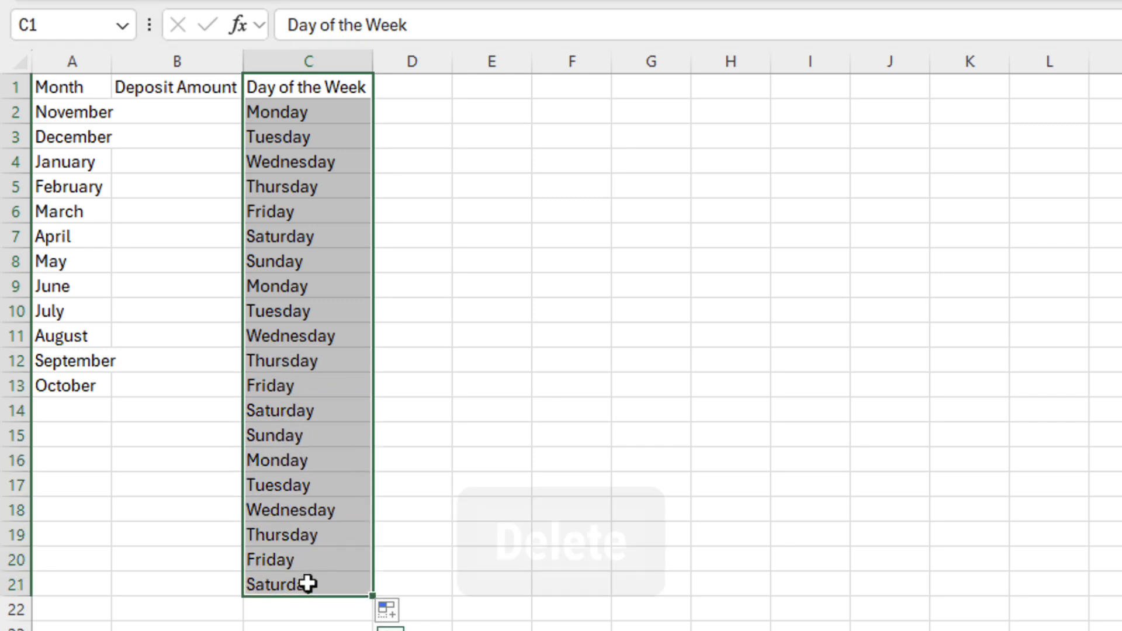
{"action": "key", "text": "Delete"}
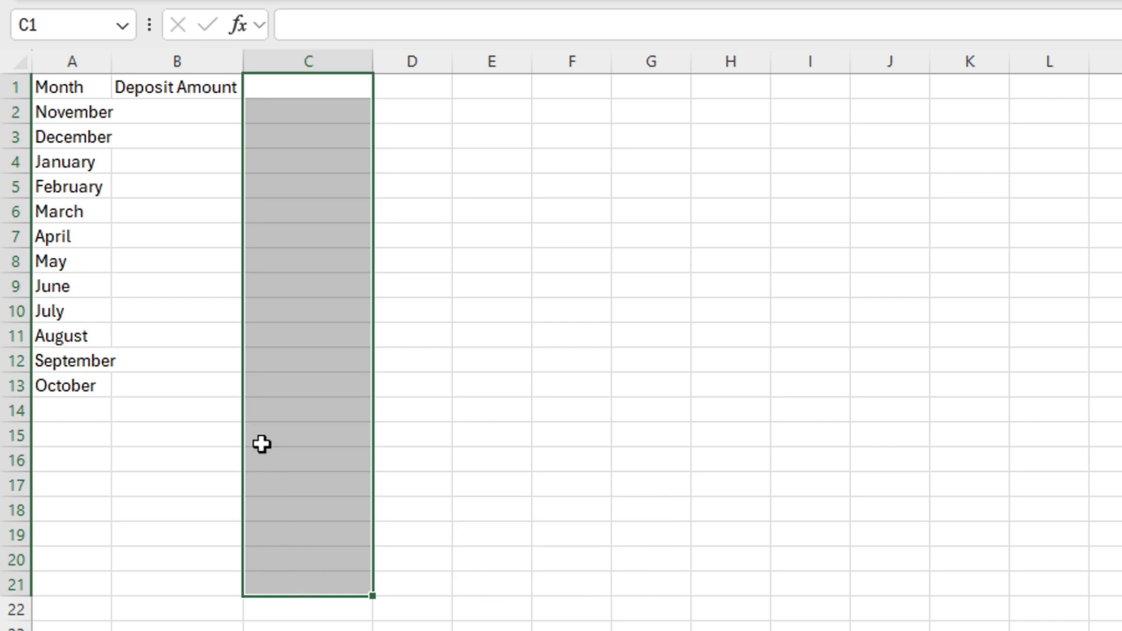
- Enter the formula =10000*3%/12 in B2 to calculate November's monthly interest
{"action": "left_click", "coordinate": [191, 125]}
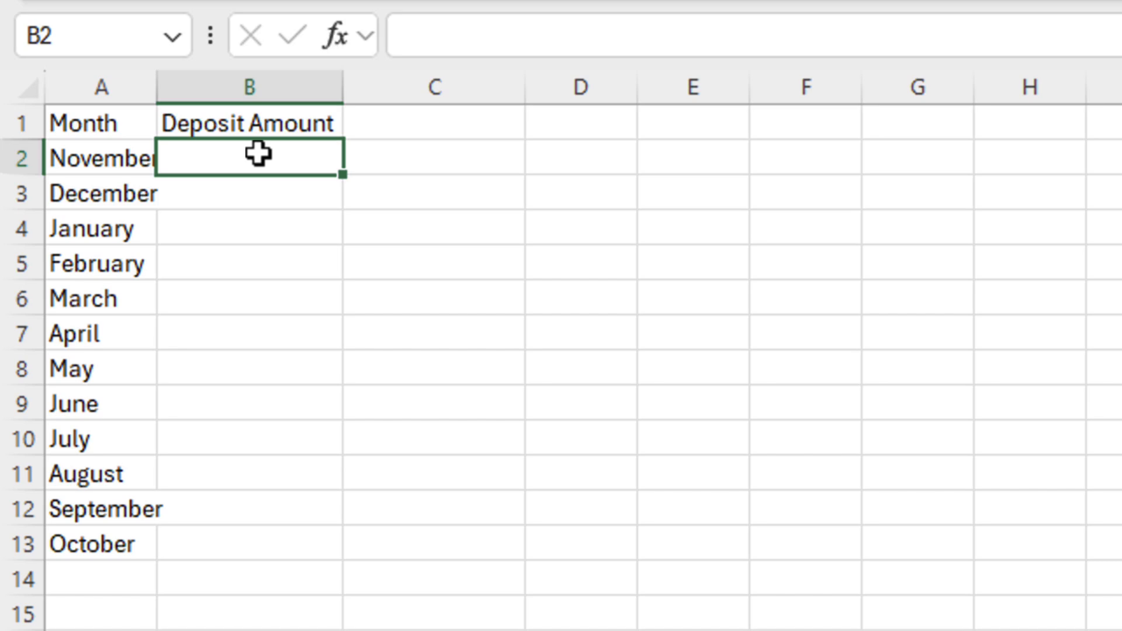
{"action": "type", "text": "="}
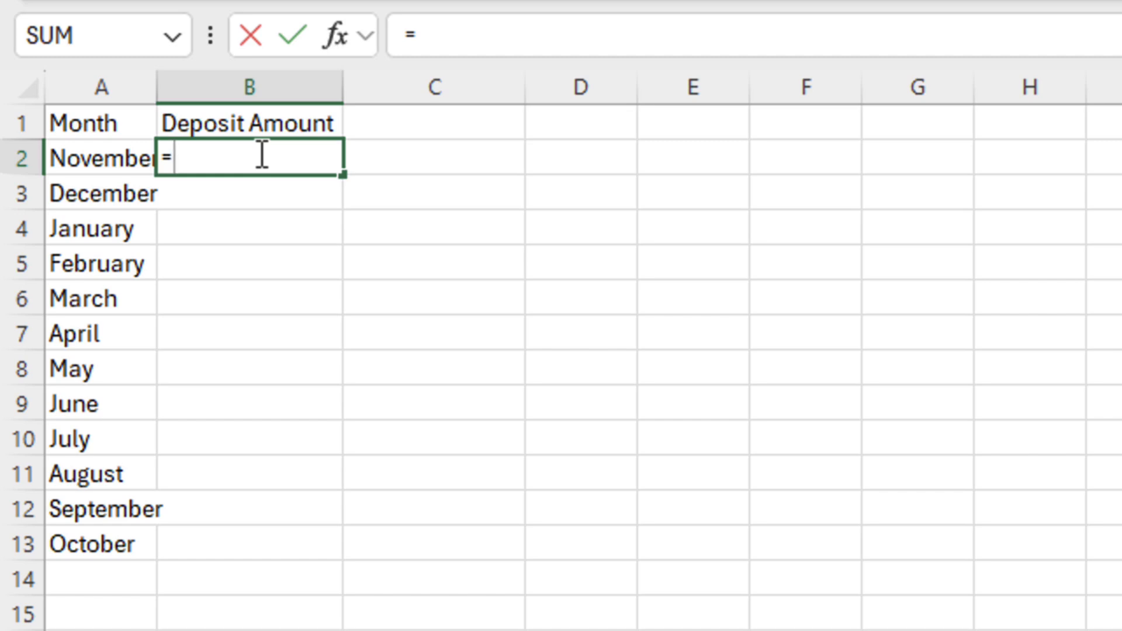
{"action": "type", "text": "10000"}
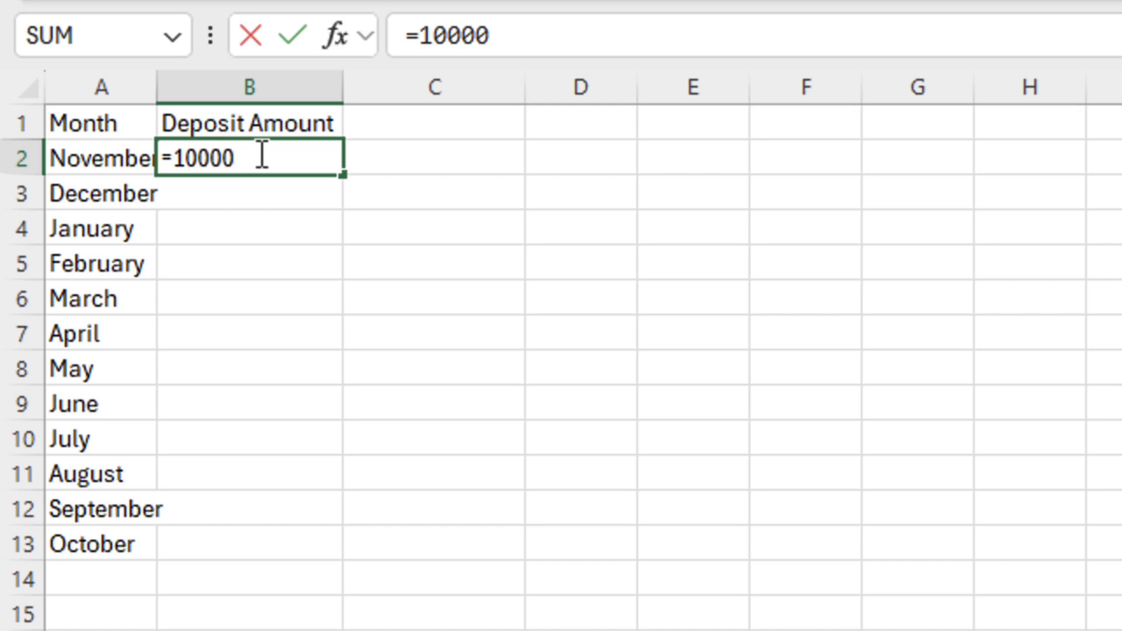
{"action": "type", "text": "*3%"}
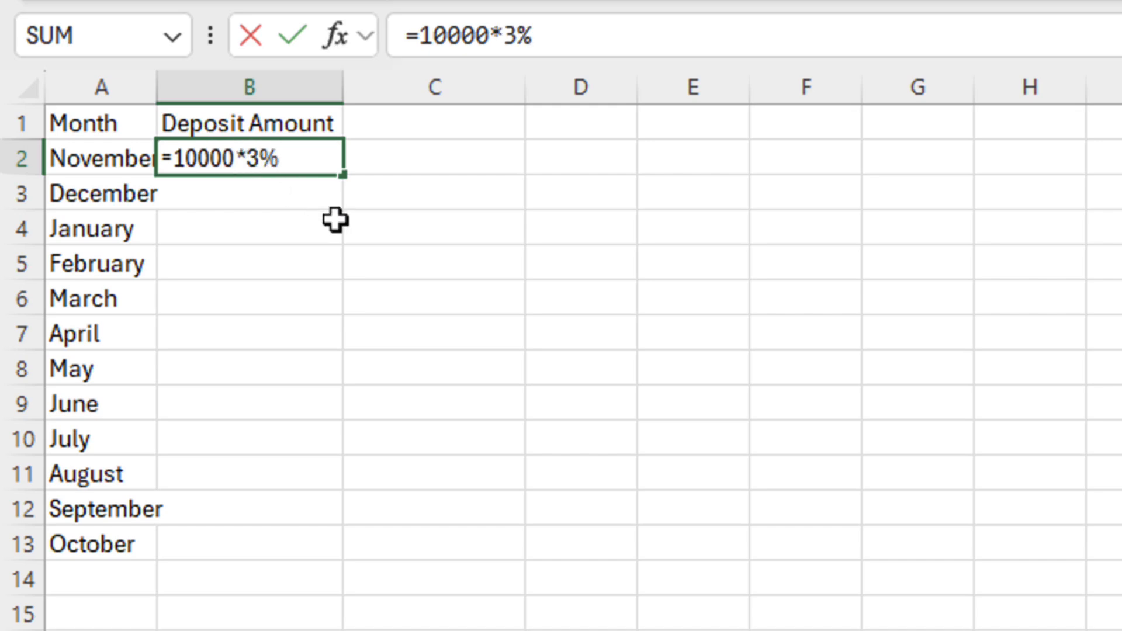
{"action": "type", "text": "/12"}
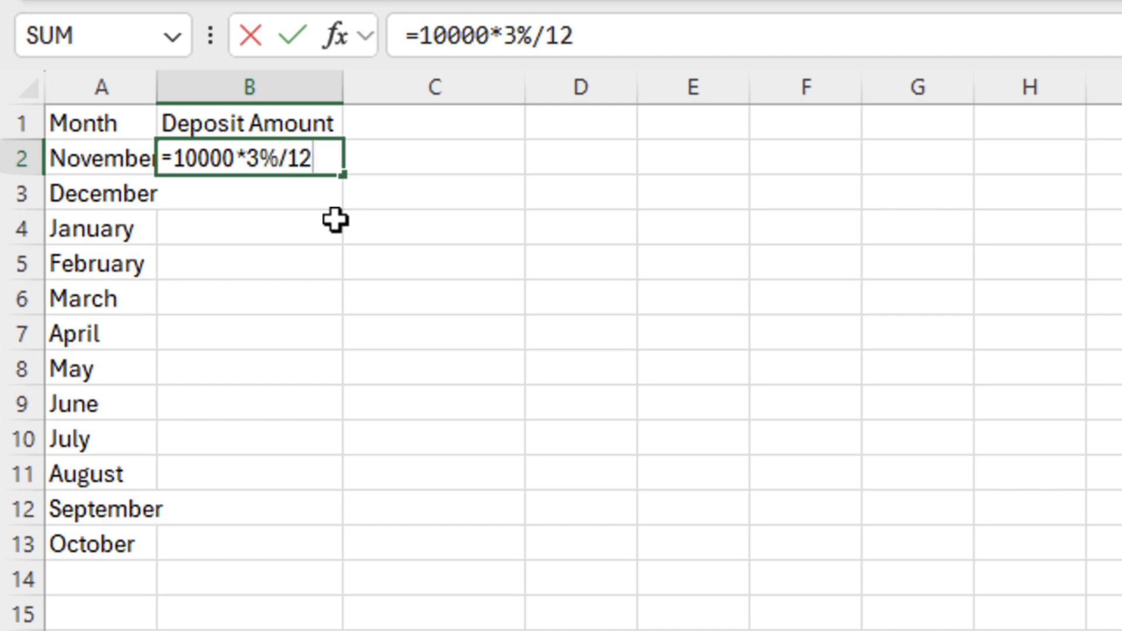
{"action": "key", "text": "Return"}
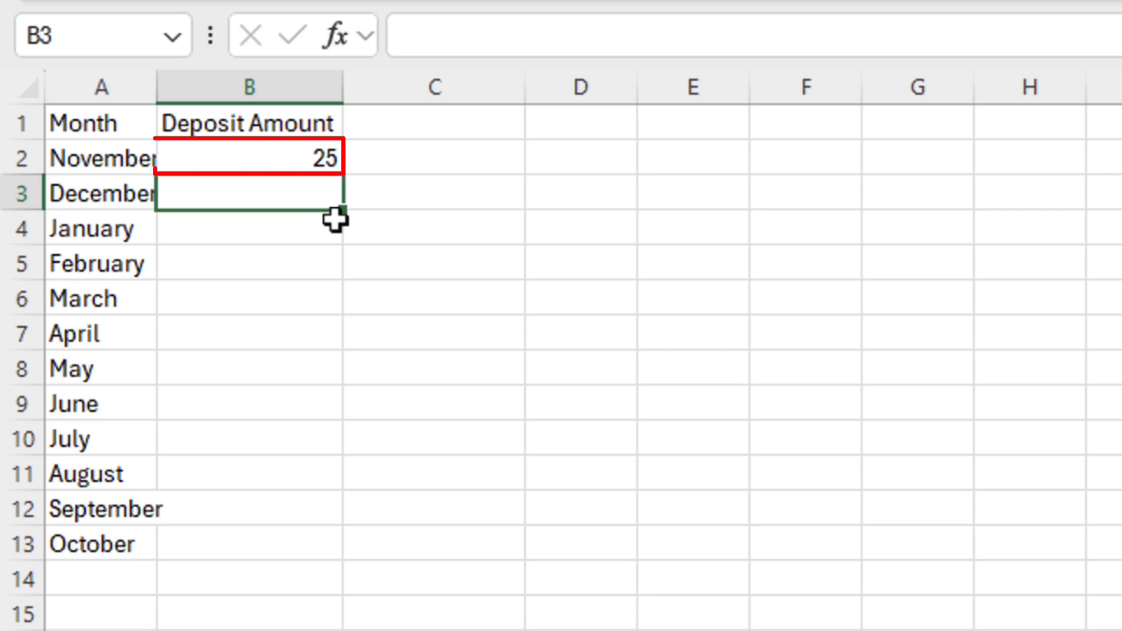
- Extend the formula in B2 to =10000*3%/12+10000 so it includes the principal
{"action": "left_click", "coordinate": [324, 158]}
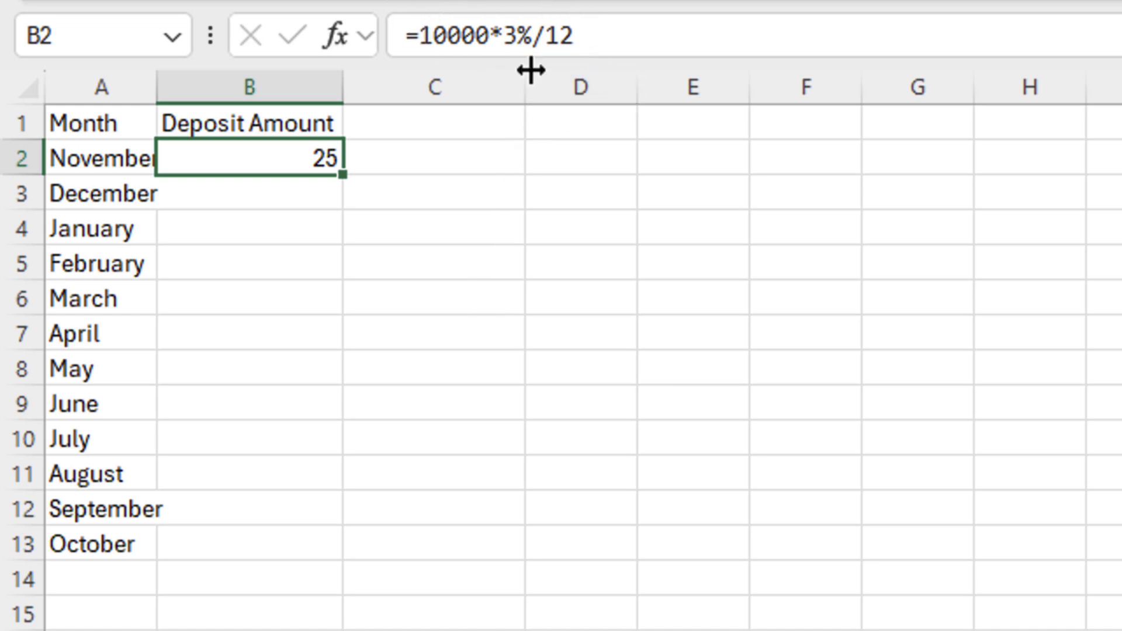
{"action": "left_click", "coordinate": [625, 32]}
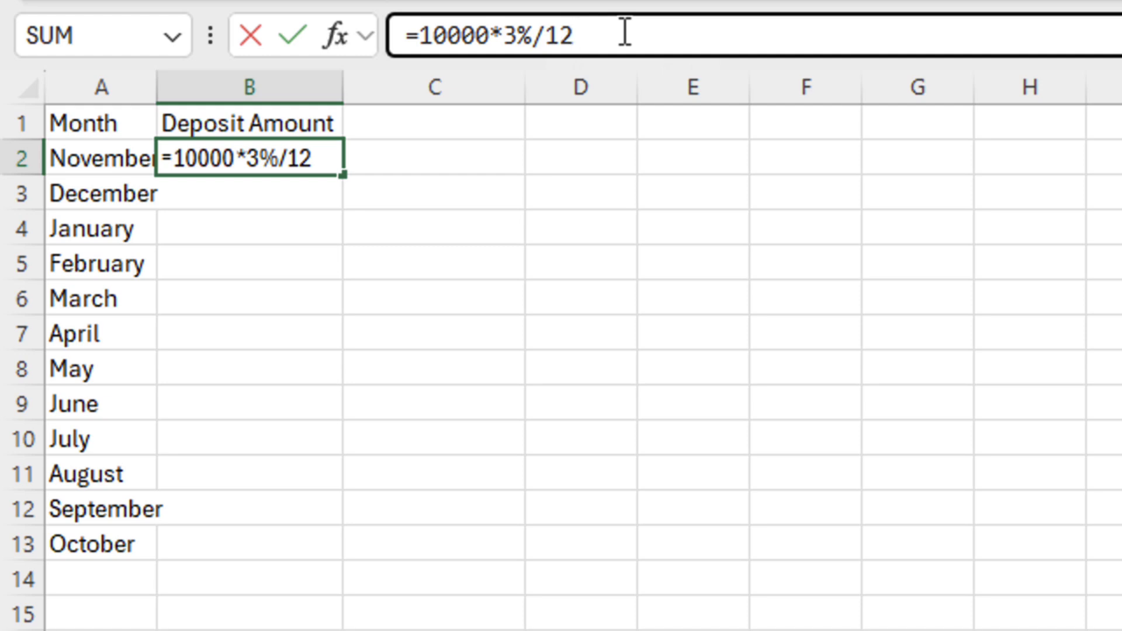
{"action": "type", "text": "+10"}
{"action": "type", "text": "000"}
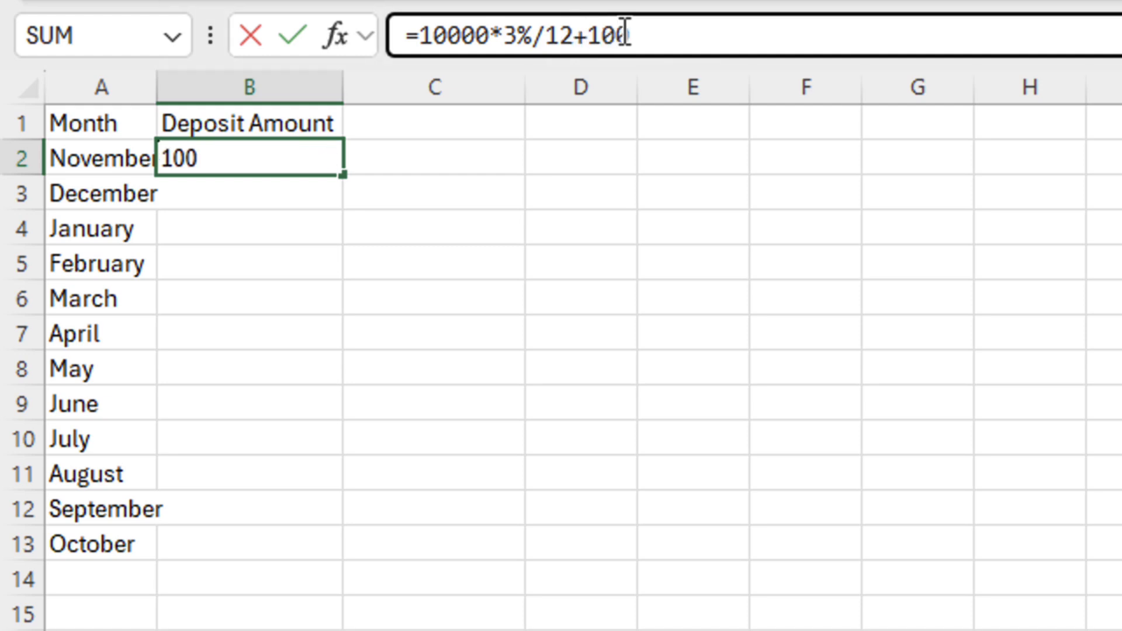
{"action": "key", "text": "Return"}
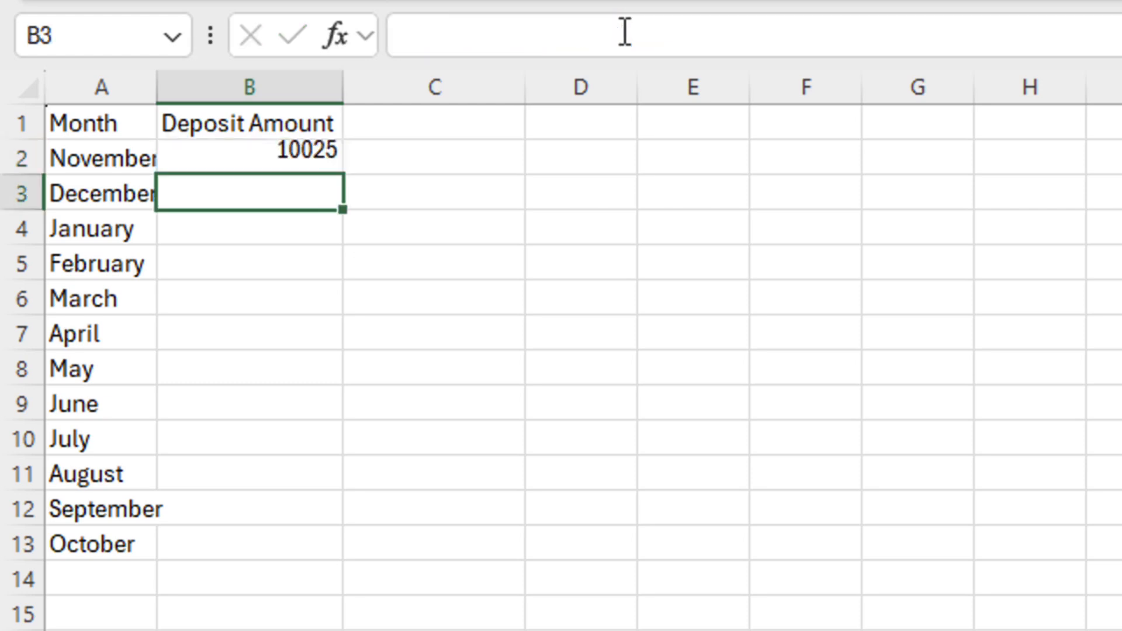
{"action": "type", "text": "="}
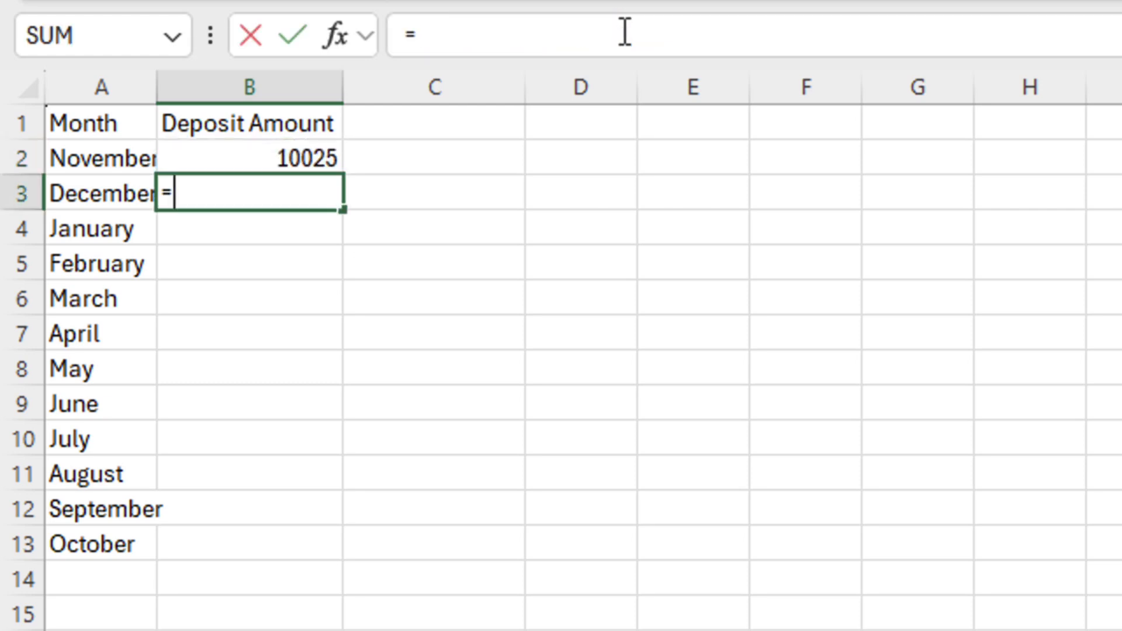
{"action": "type", "text": "10025"}
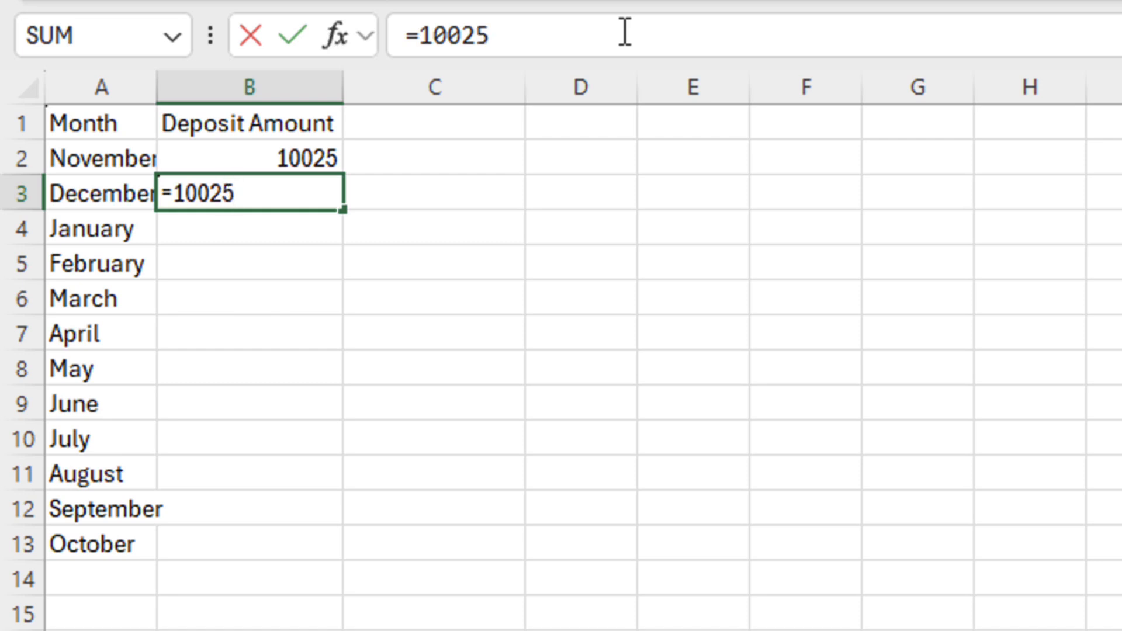
{"action": "key", "text": "BackSpace"}
{"action": "key", "text": "BackSpace"}
{"action": "key", "text": "BackSpace"}
{"action": "key", "text": "BackSpace"}
{"action": "key", "text": "BackSpace"}
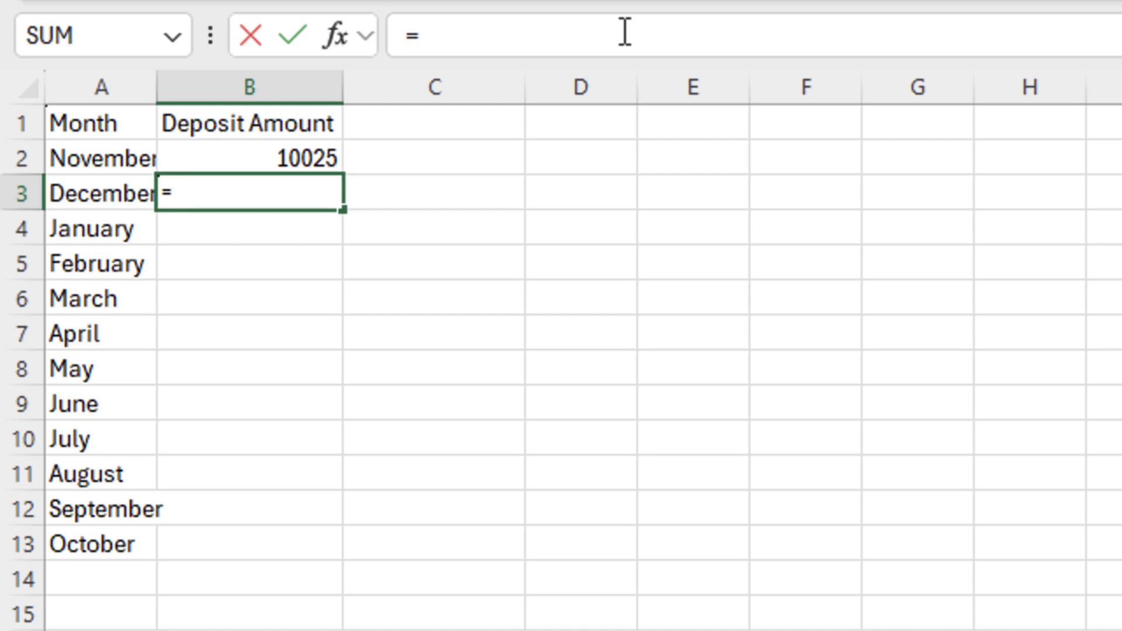
- Complete December's formula in B3 as =B2*3%/12+B2 so it builds on November's amount
{"action": "type", "text": "b2"}
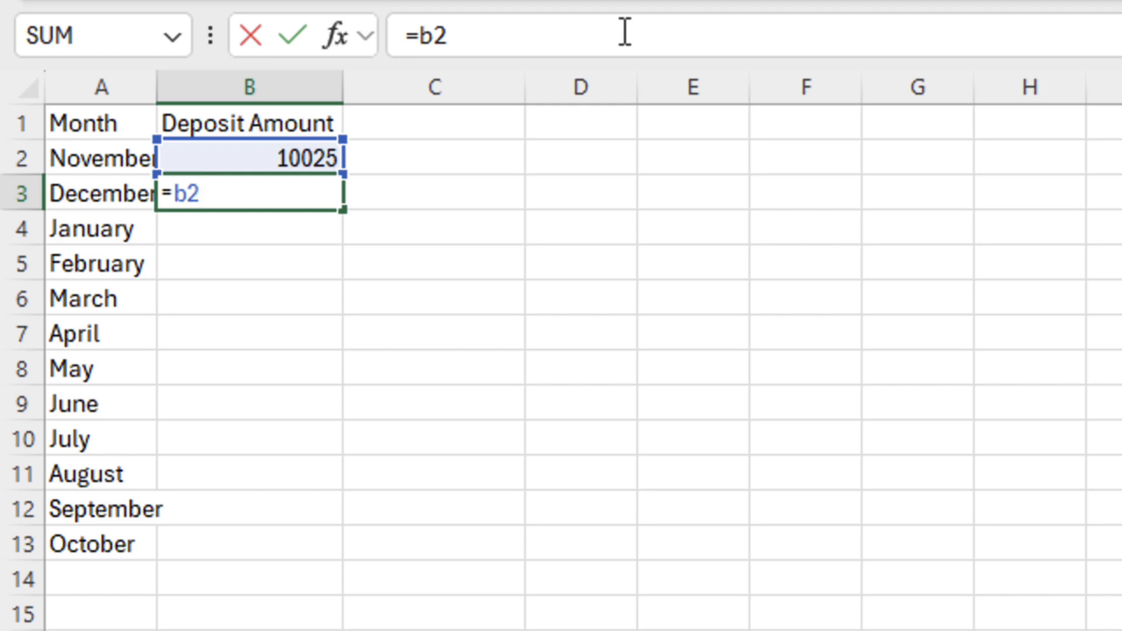
{"action": "type", "text": "*3%/1"}
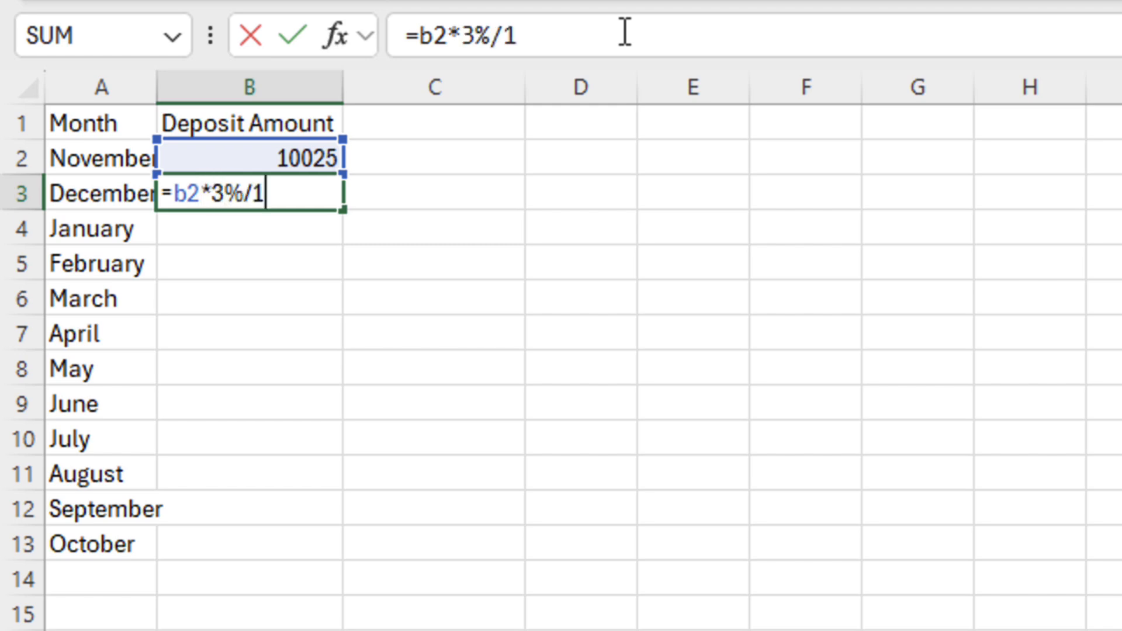
{"action": "type", "text": "2+"}
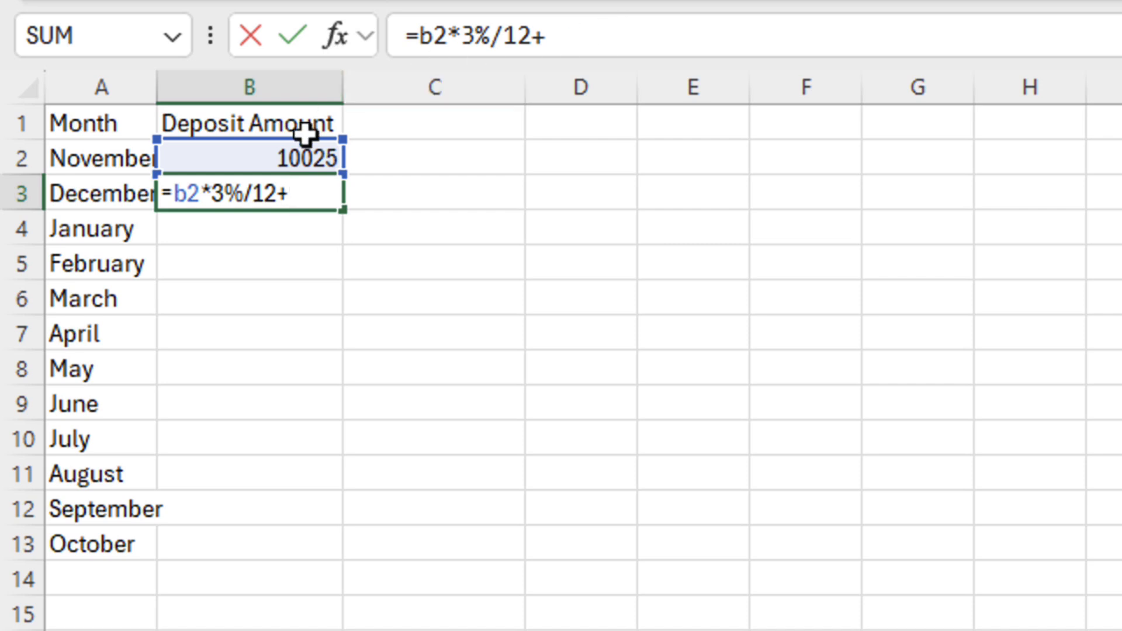
{"action": "left_click", "coordinate": [293, 155]}
{"action": "key", "text": "Return"}
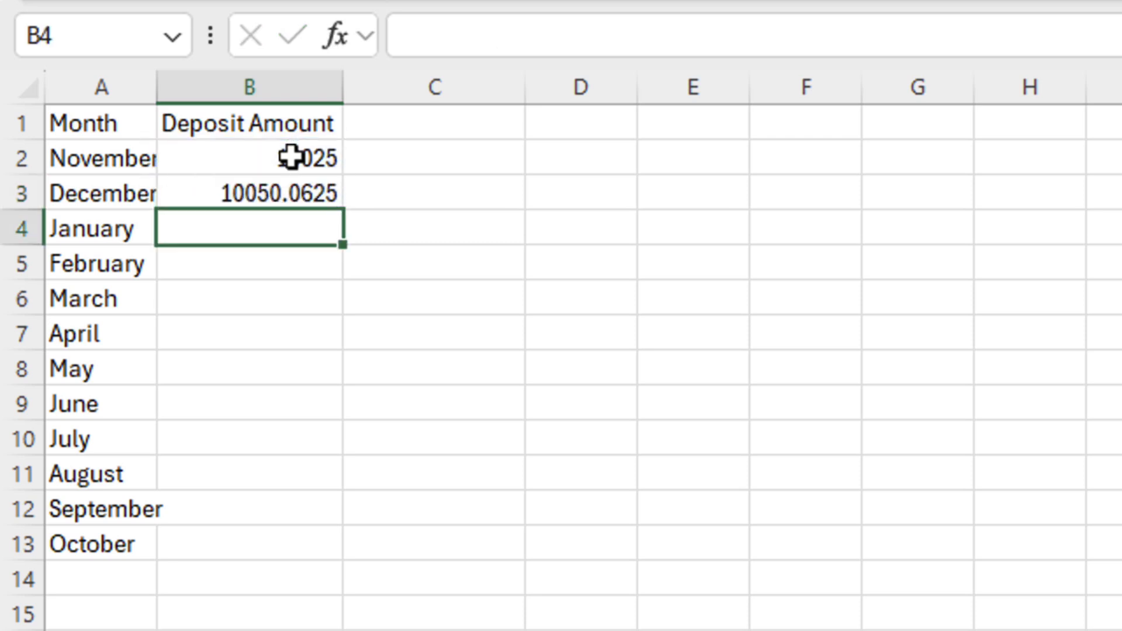
- Enter the formula =B3*3%/12+B3 in B4 to calculate January's deposit amount
{"action": "type", "text": "="}
{"action": "left_click", "coordinate": [271, 198]}
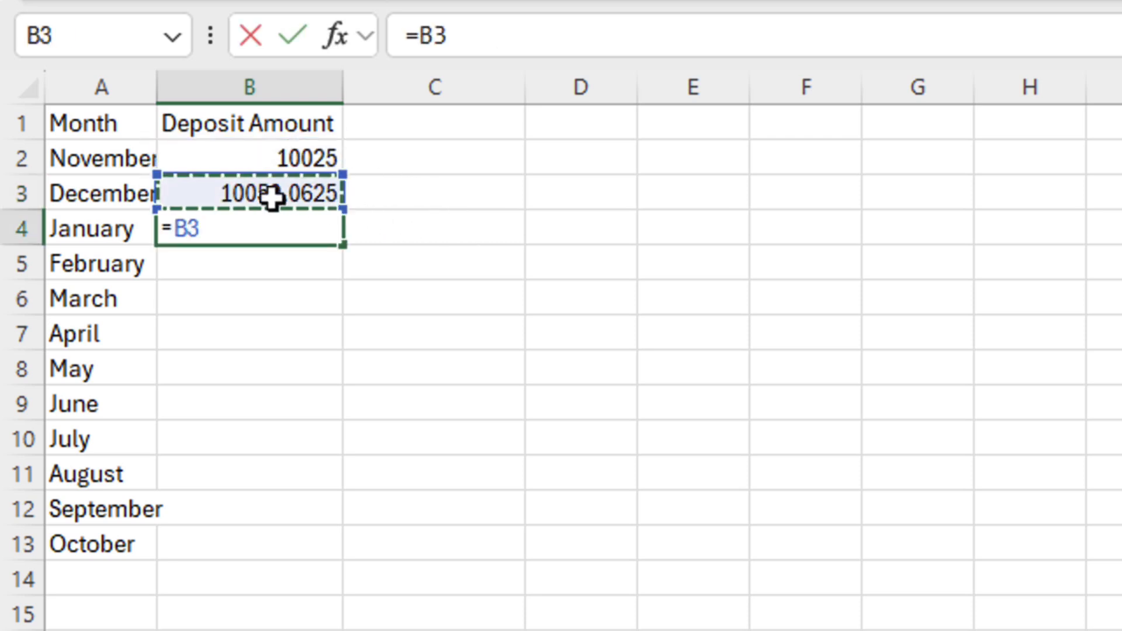
{"action": "type", "text": "*3%/12+"}
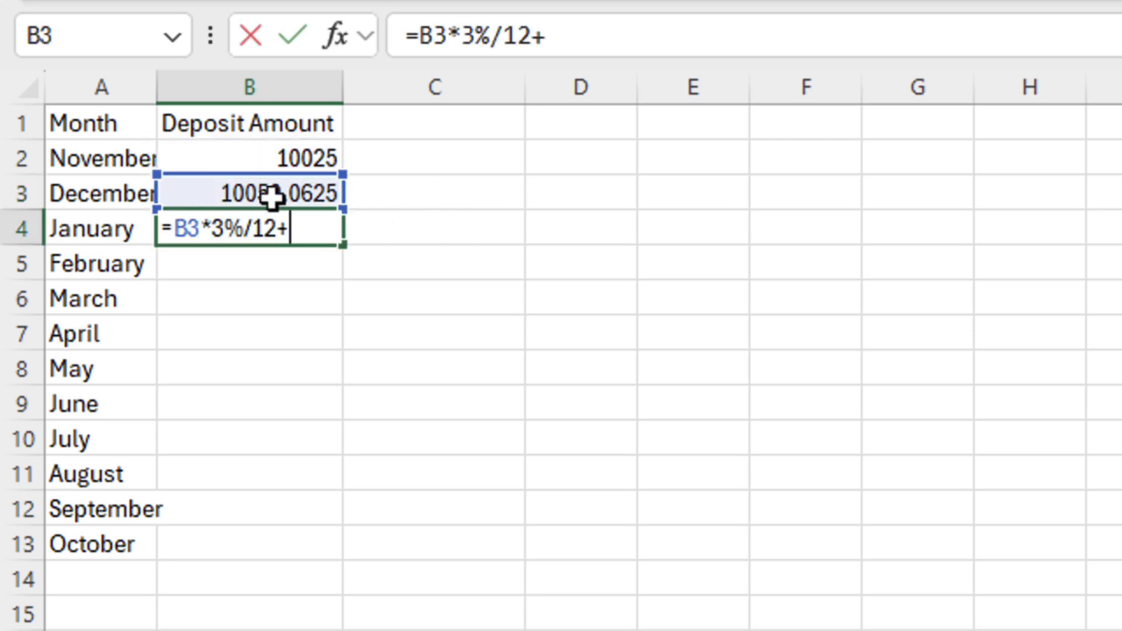
{"action": "left_click", "coordinate": [272, 198]}
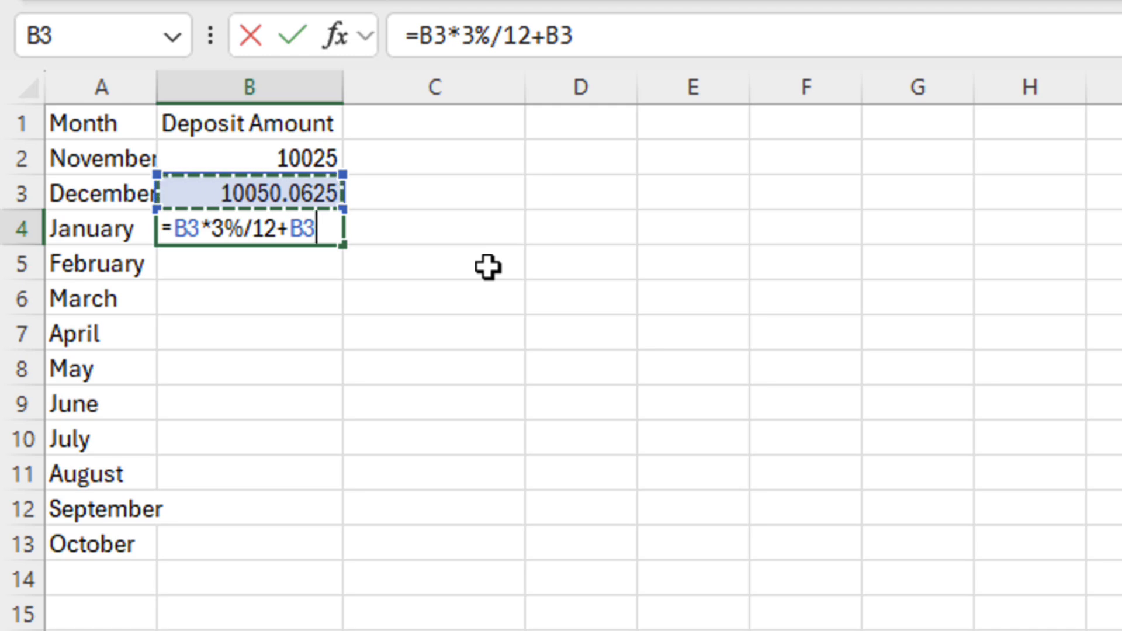
{"action": "key", "text": "Return"}
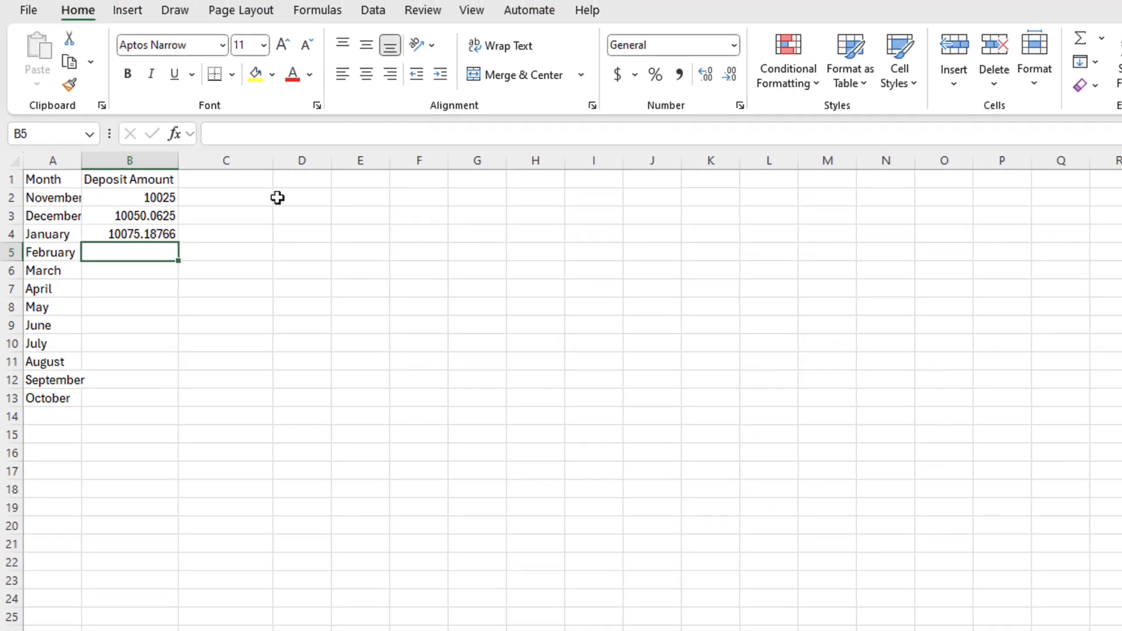
- Display the formulas in the cells and fill December's formula from B3 down to October in B13
{"action": "left_click", "coordinate": [307, 3]}
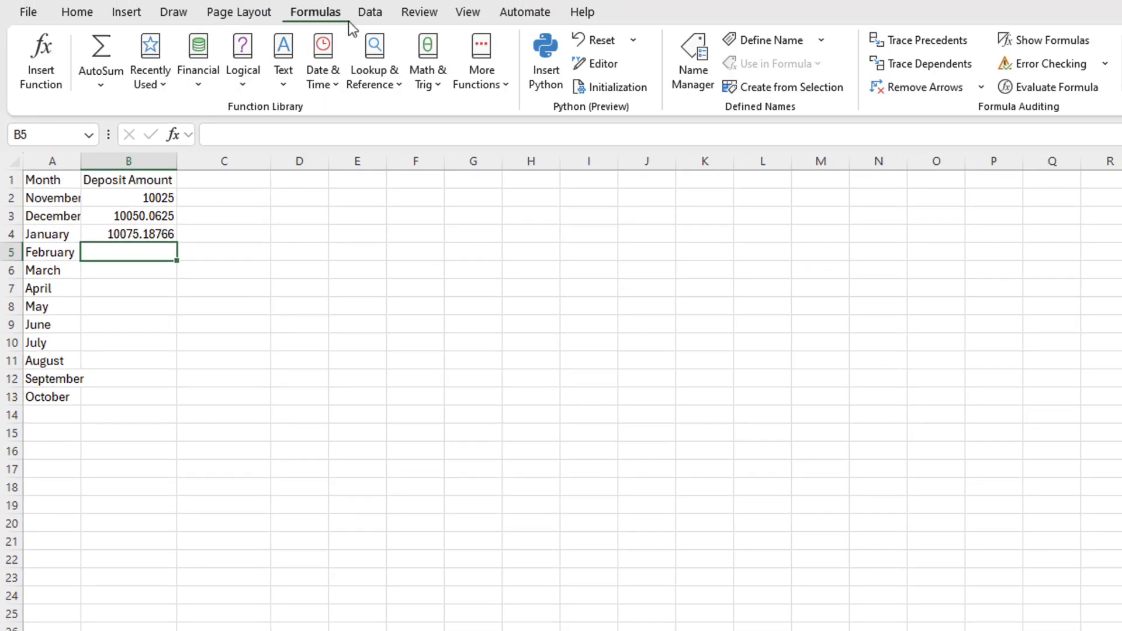
{"action": "left_click", "coordinate": [1037, 40]}
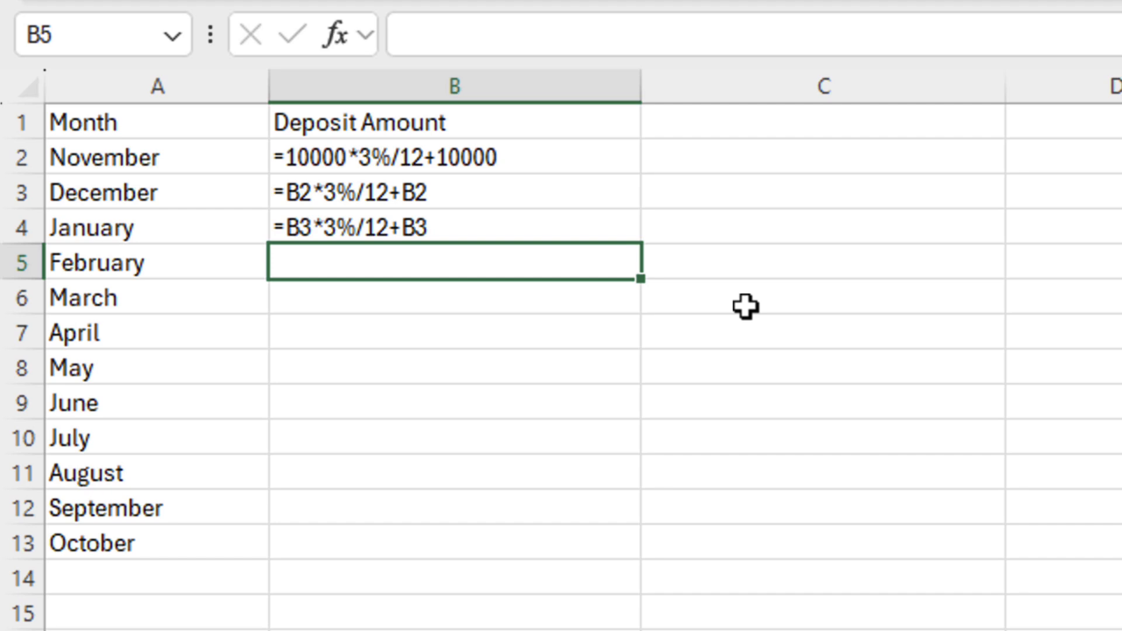
{"action": "left_click", "coordinate": [609, 194]}
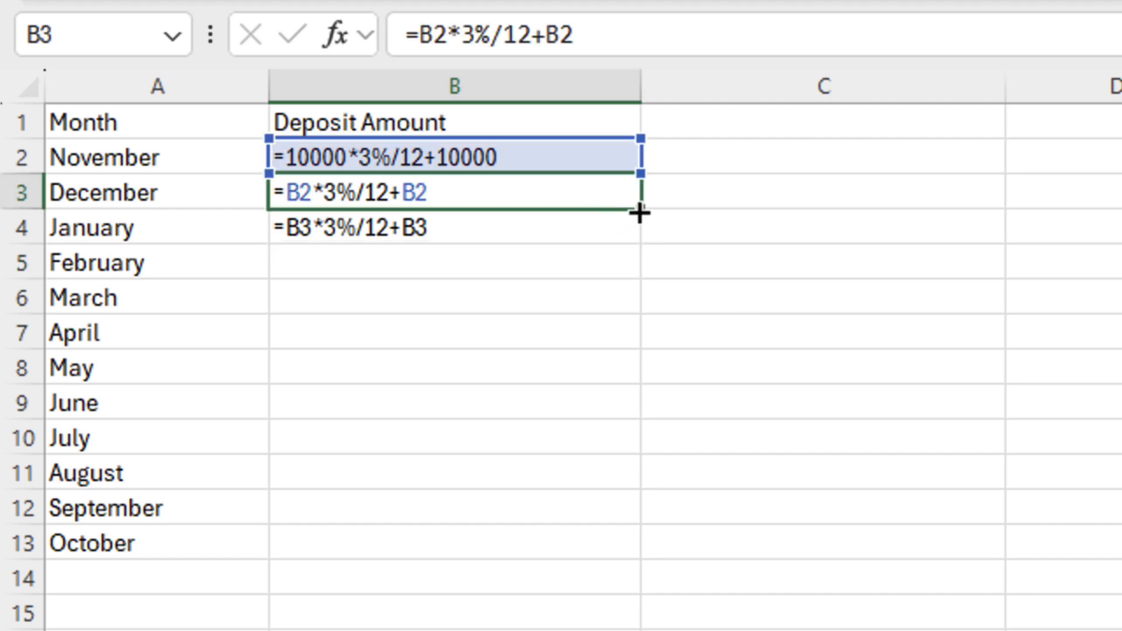
{"action": "left_click_drag", "start_coordinate": [641, 213], "coordinate": [667, 562]}
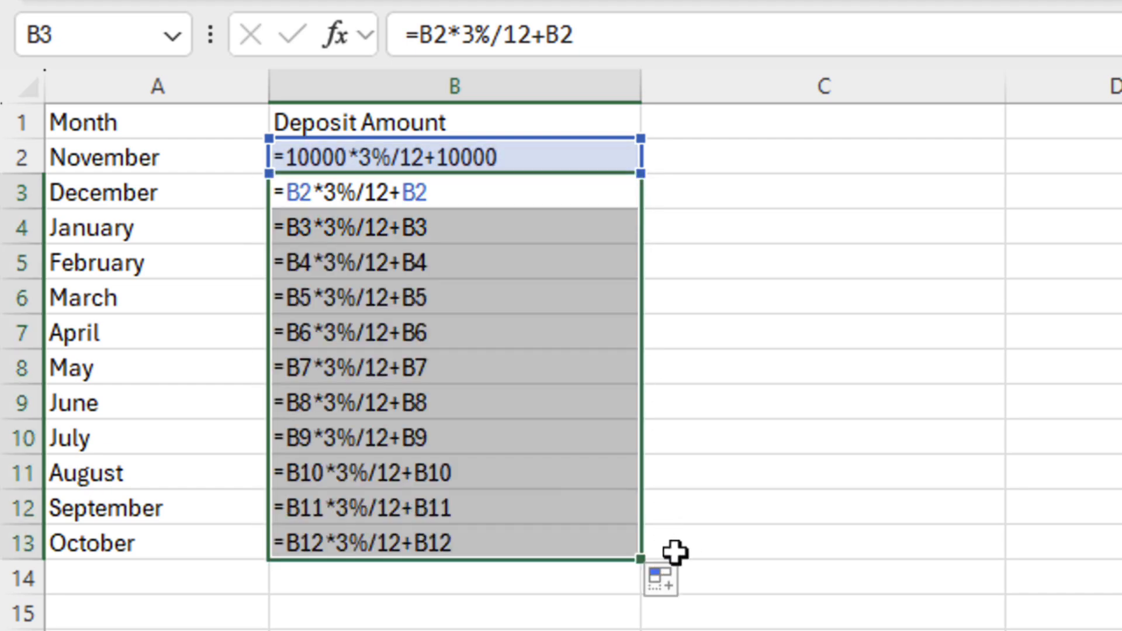
{"action": "left_click", "coordinate": [688, 544]}
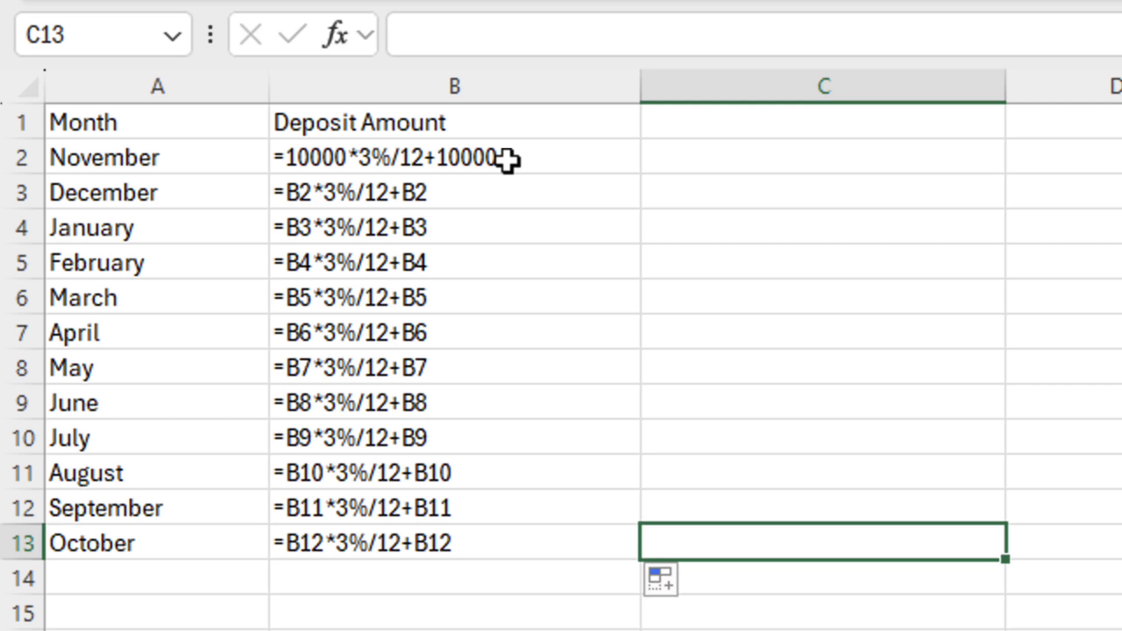
- Move the table in A1:B13 down so it starts at A6, and check the reference in December's formula
{"action": "left_click_drag", "start_coordinate": [251, 124], "coordinate": [501, 549]}
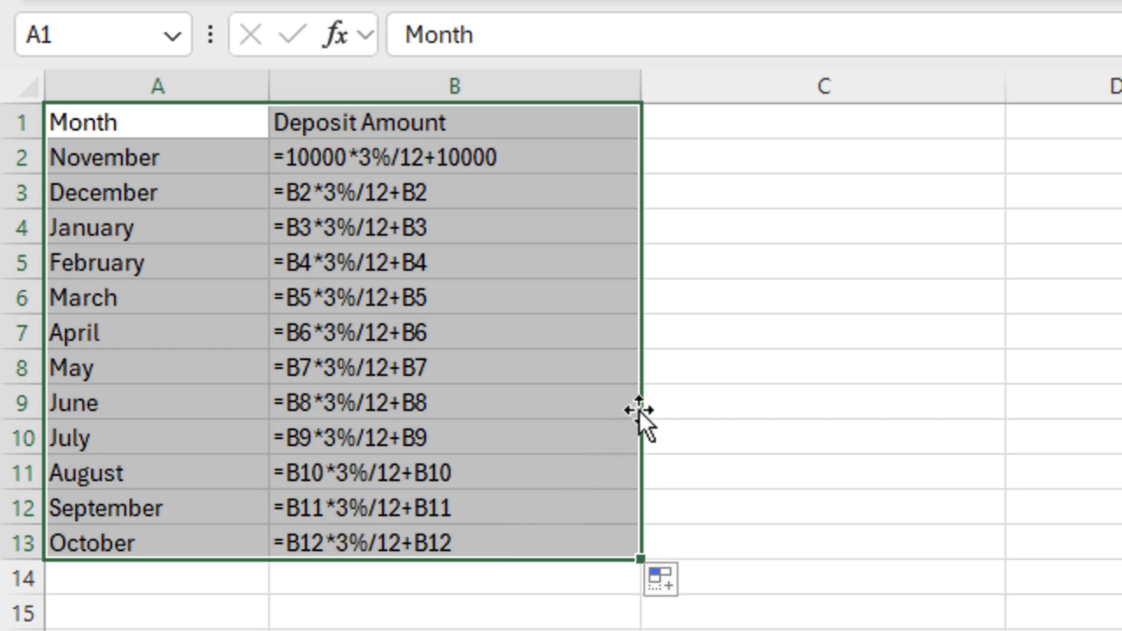
{"action": "left_click_drag", "start_coordinate": [639, 411], "coordinate": [1083, 630]}
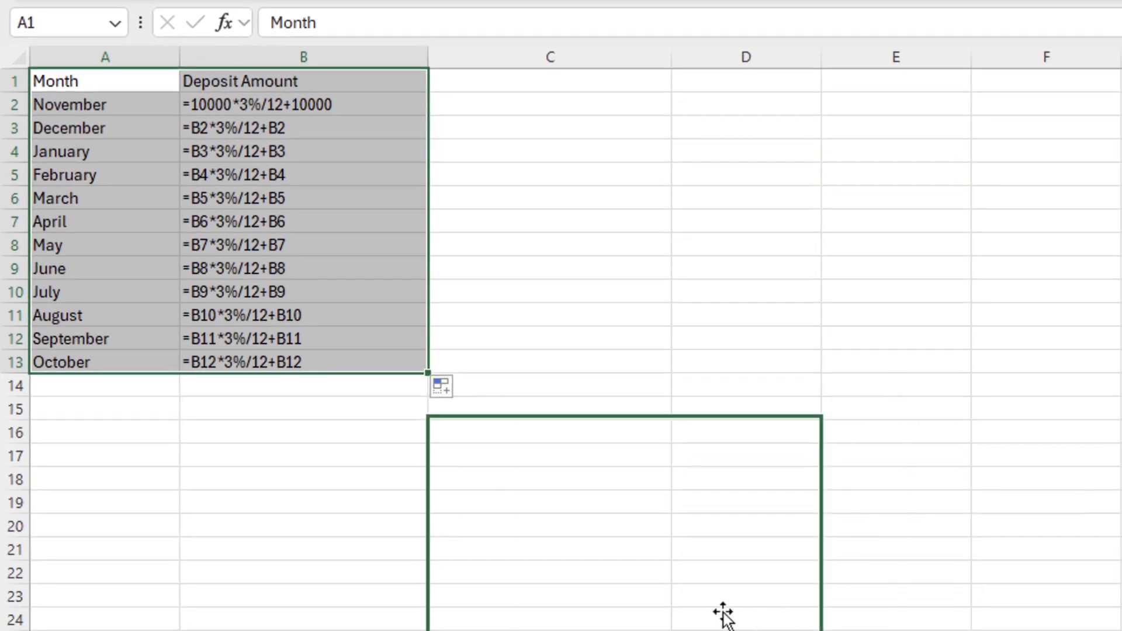
{"action": "left_click_drag", "start_coordinate": [724, 614], "coordinate": [311, 388]}
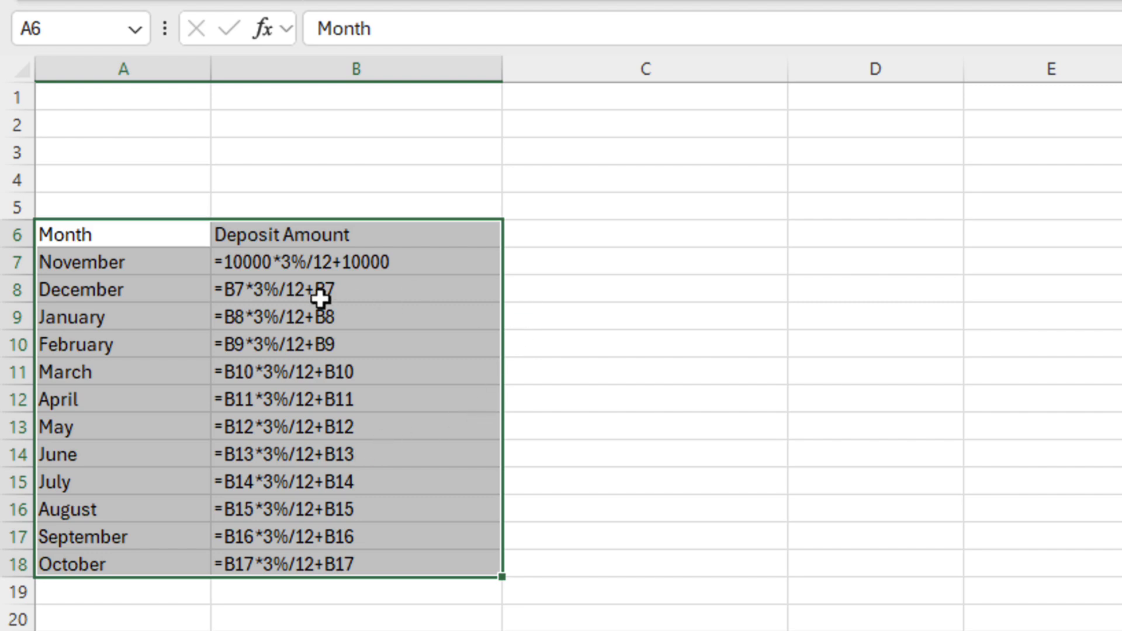
{"action": "double_click", "coordinate": [239, 292]}
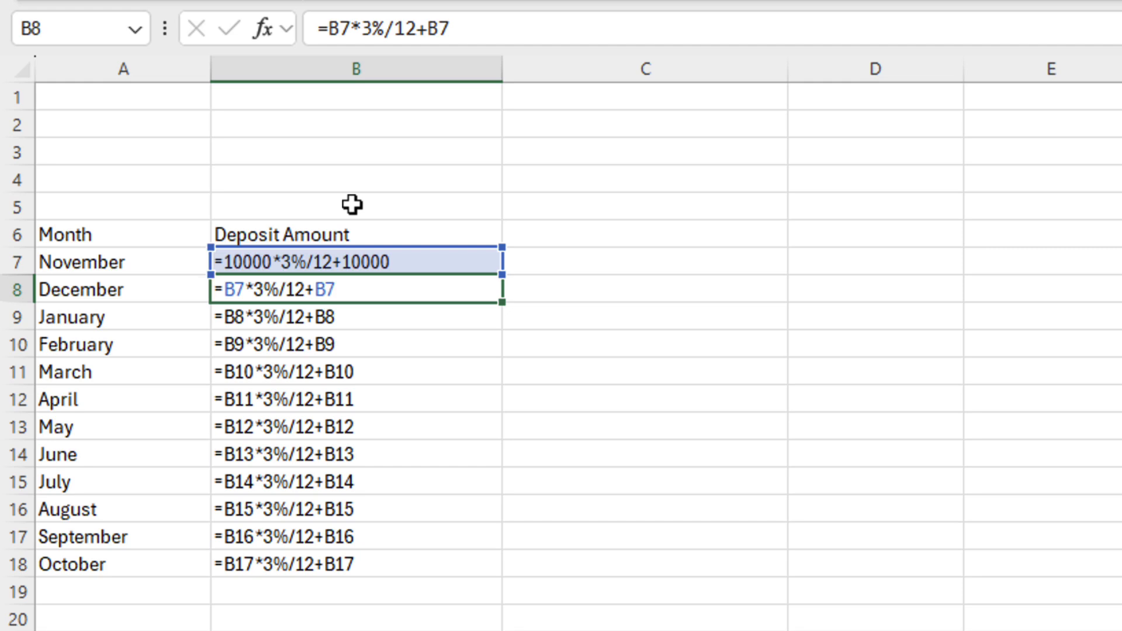
{"action": "key", "text": "shift+Return"}
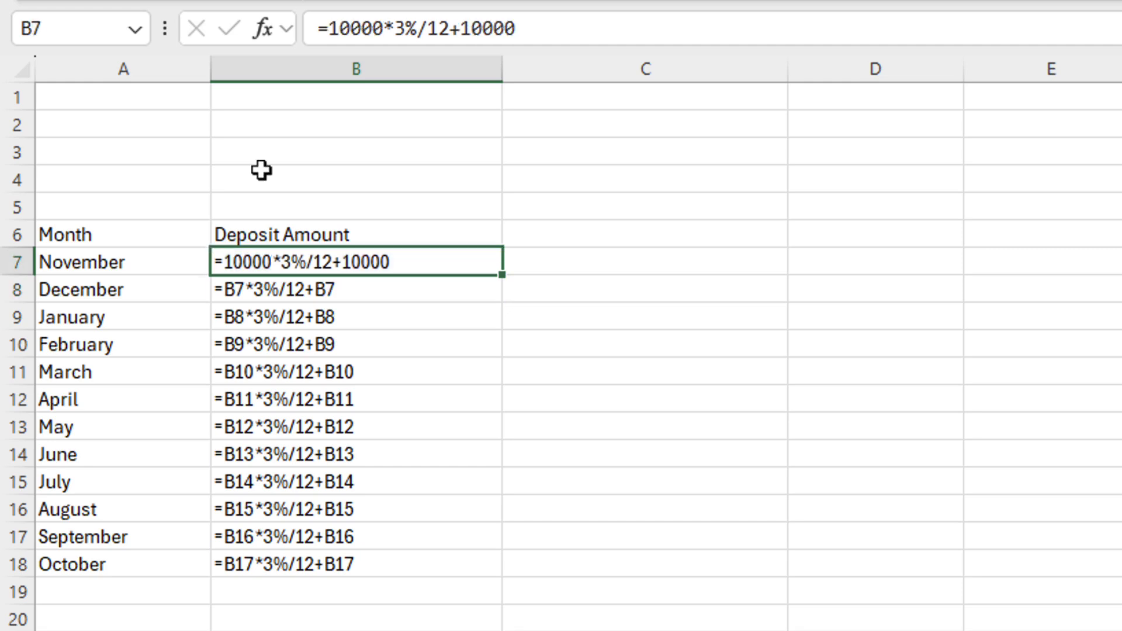
- Enter the title Calculation of Deposit Income in A1
{"action": "left_click", "coordinate": [121, 105]}
{"action": "type", "text": "Calcu"}
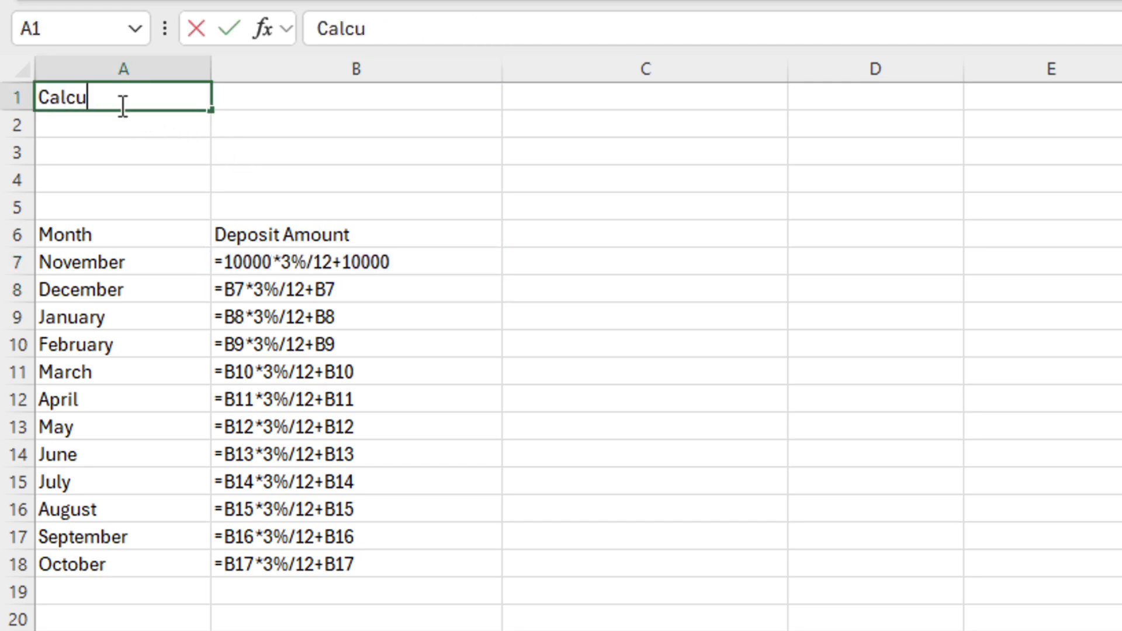
{"action": "type", "text": "lation of Deposit Income"}
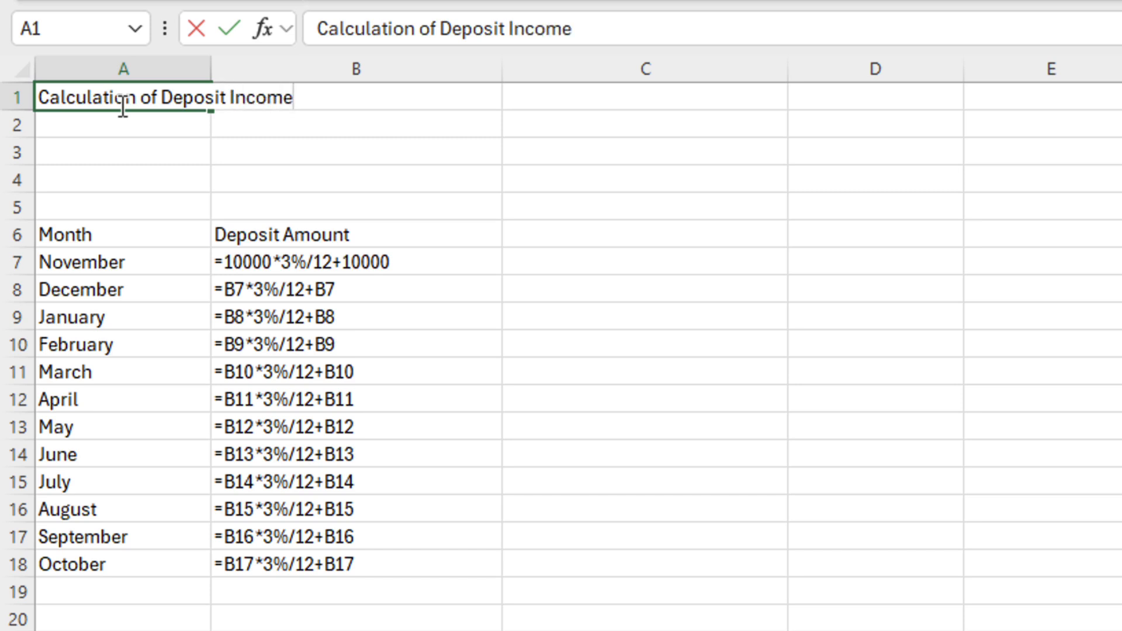
{"action": "key", "text": "Return"}
{"action": "key", "text": "Return"}
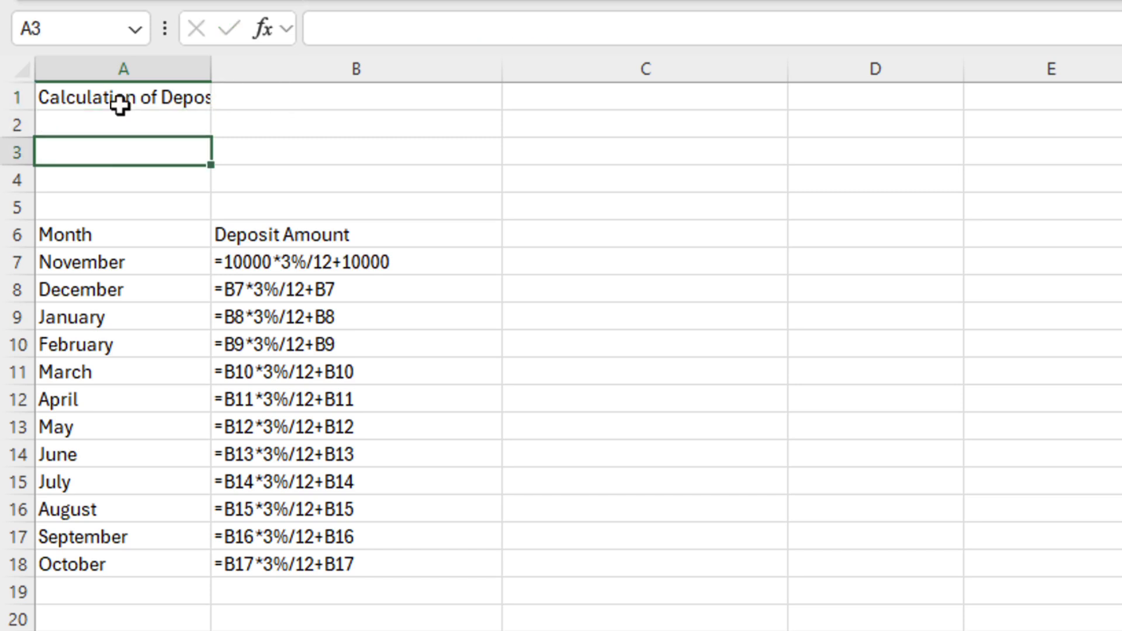
- Add the label Deposit in A3 with the amount 10000 in B3
{"action": "type", "text": "Deposit"}
{"action": "key", "text": "Tab"}
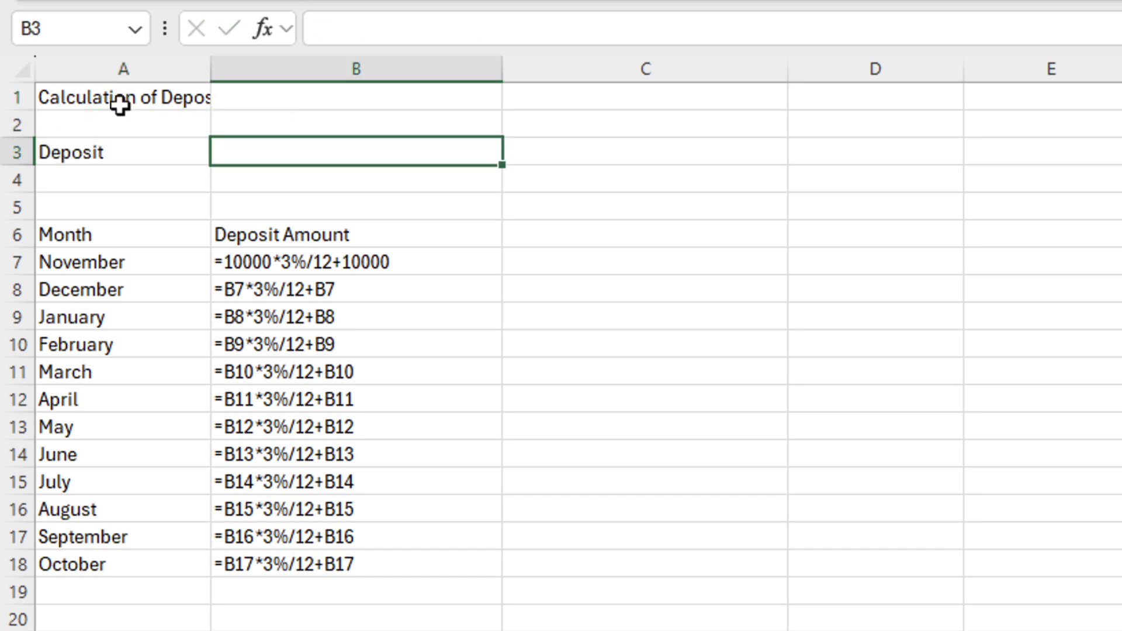
{"action": "type", "text": "10000"}
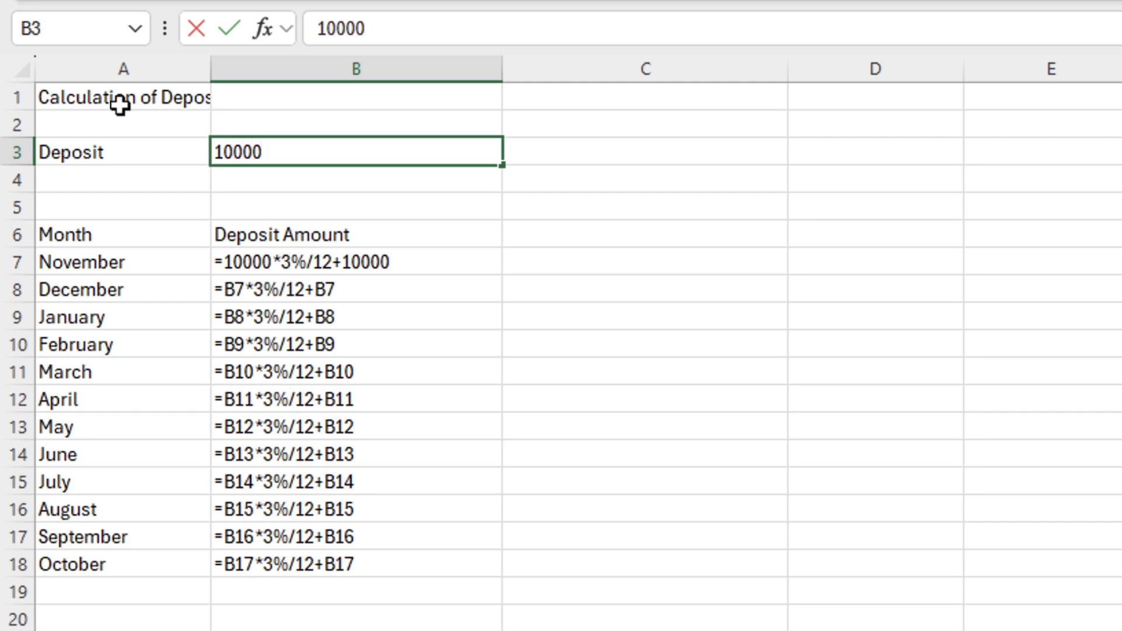
{"action": "key", "text": "Return"}
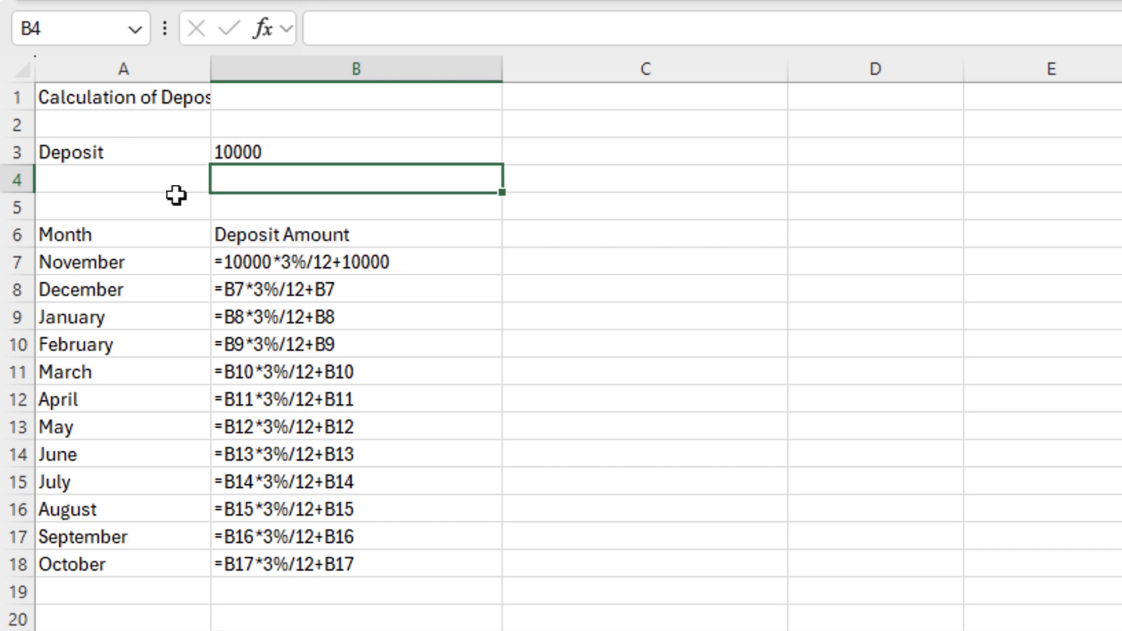
- Replace both 10000 constants in November's formula in B7 with references to B3, giving =B3*3%/12+B3
{"action": "left_click", "coordinate": [255, 274]}
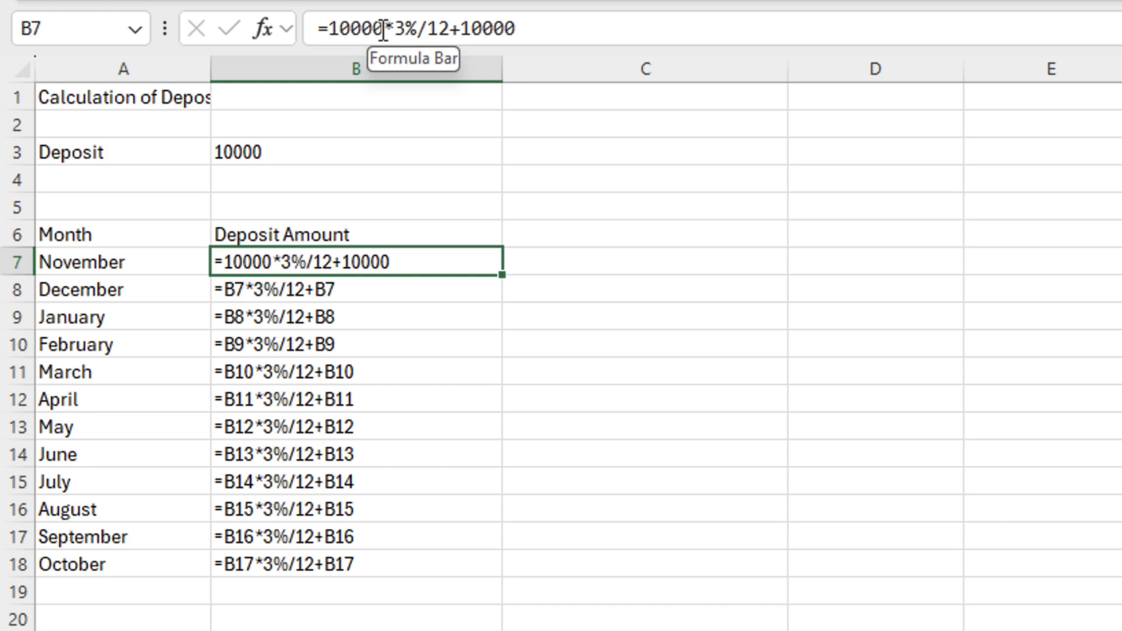
{"action": "left_click_drag", "start_coordinate": [384, 31], "coordinate": [327, 28]}
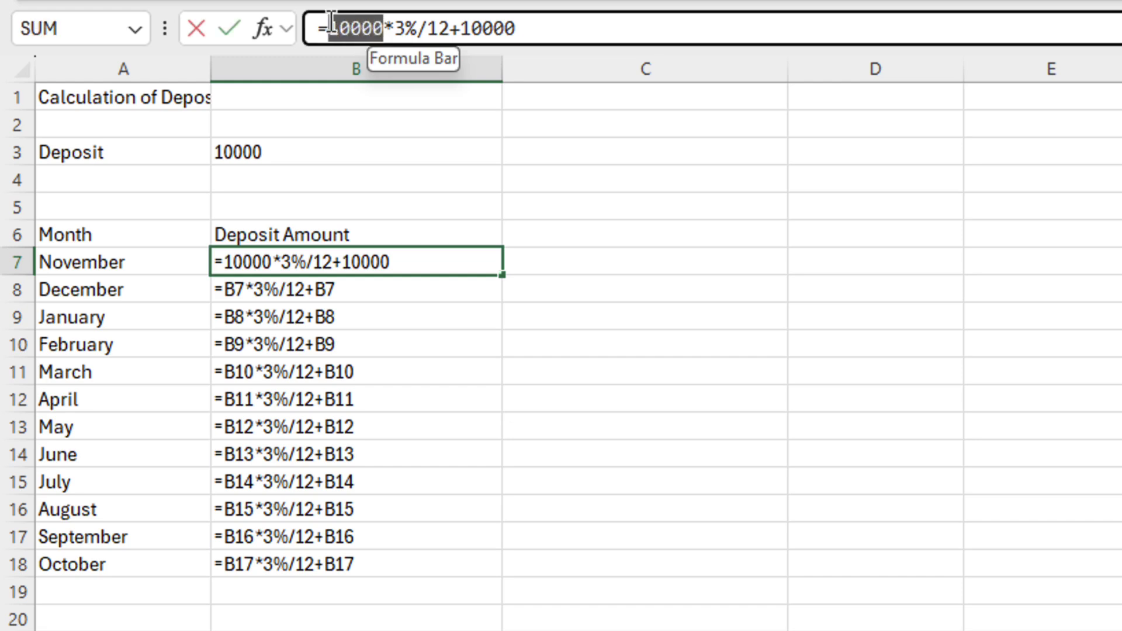
{"action": "left_click", "coordinate": [264, 150]}
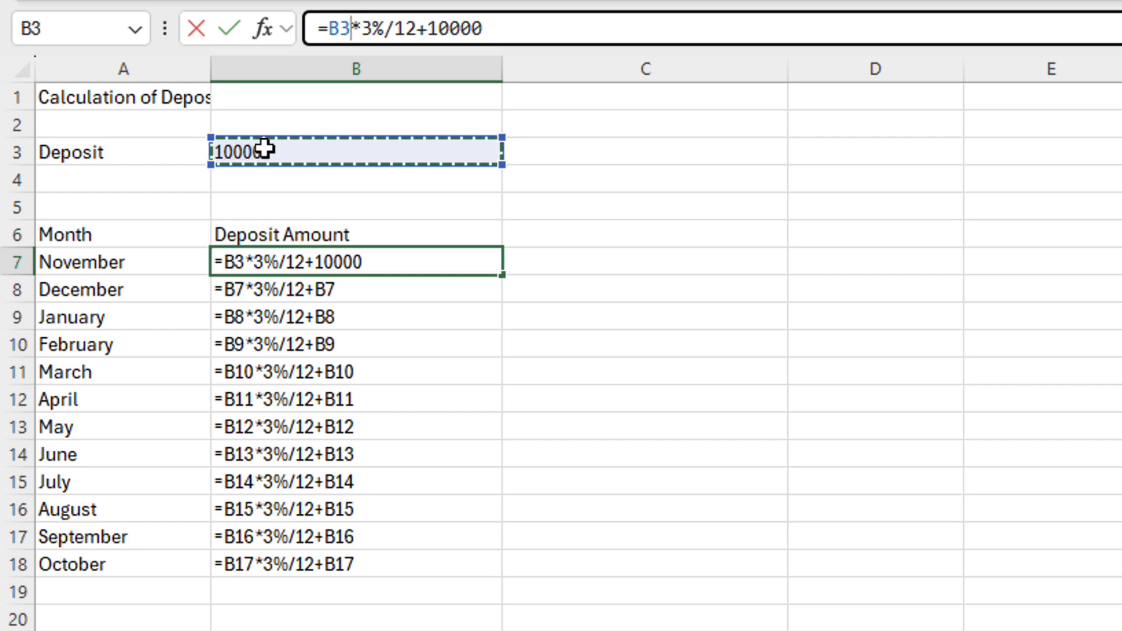
{"action": "double_click", "coordinate": [434, 29]}
{"action": "left_click", "coordinate": [297, 150]}
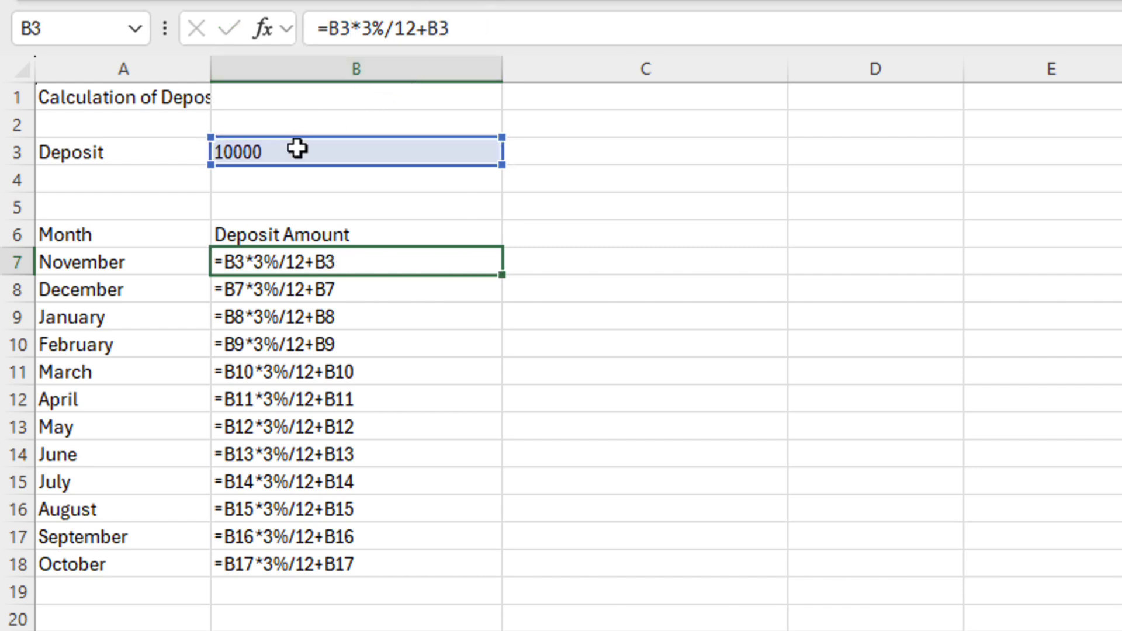
{"action": "key", "text": "Return"}
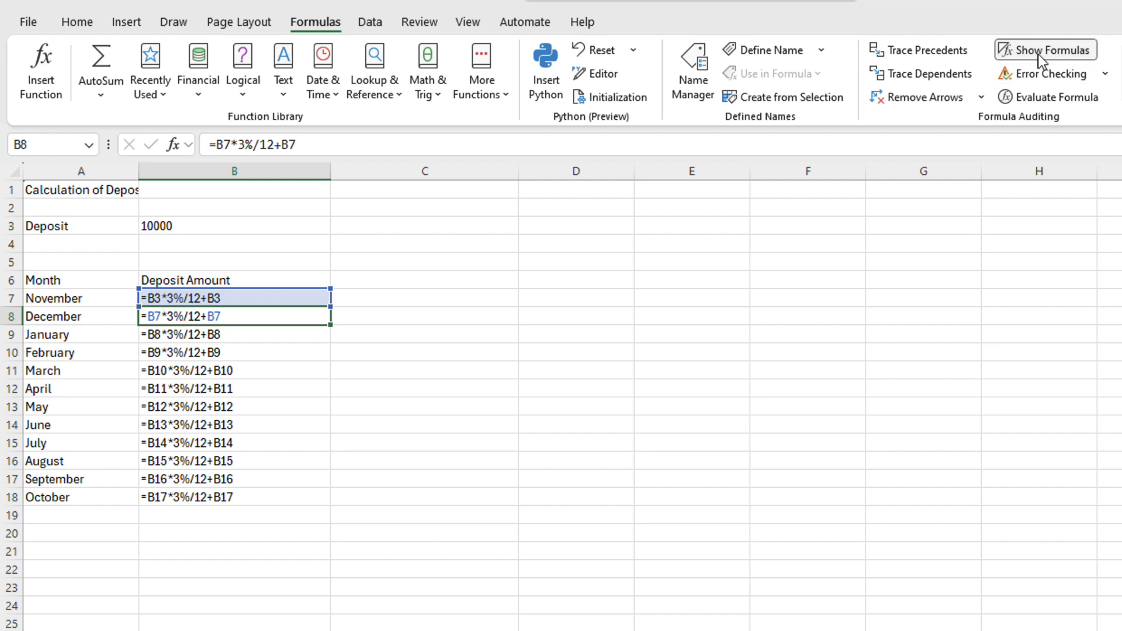
- Switch the sheet back to showing results and widen column A to fit the month names
{"action": "left_click", "coordinate": [1037, 54]}
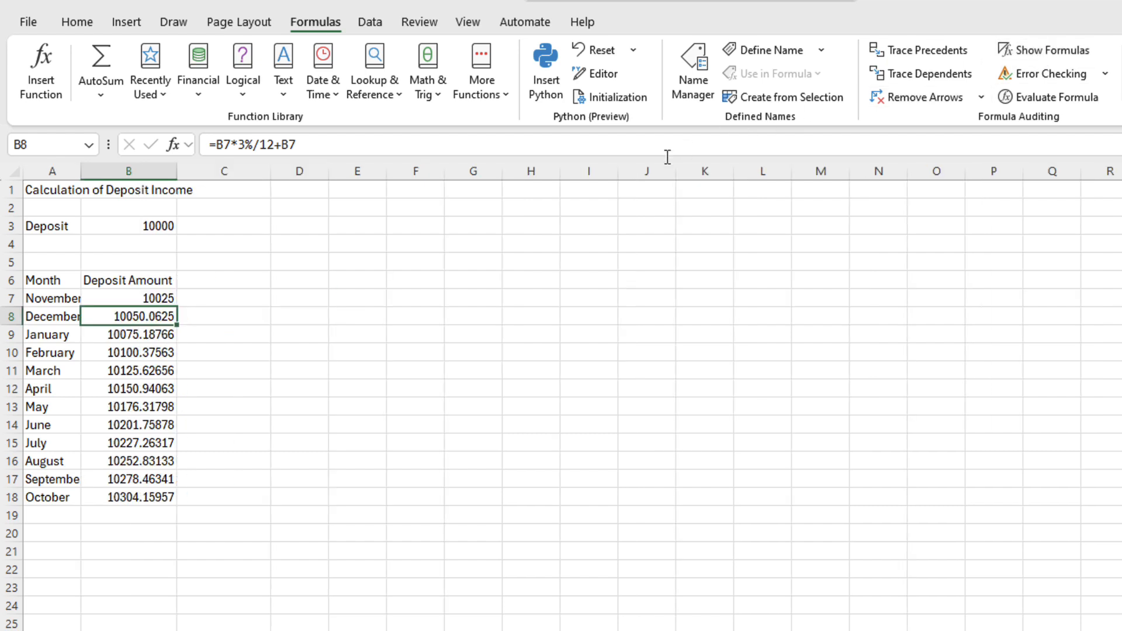
{"action": "left_click_drag", "start_coordinate": [82, 171], "coordinate": [91, 171]}
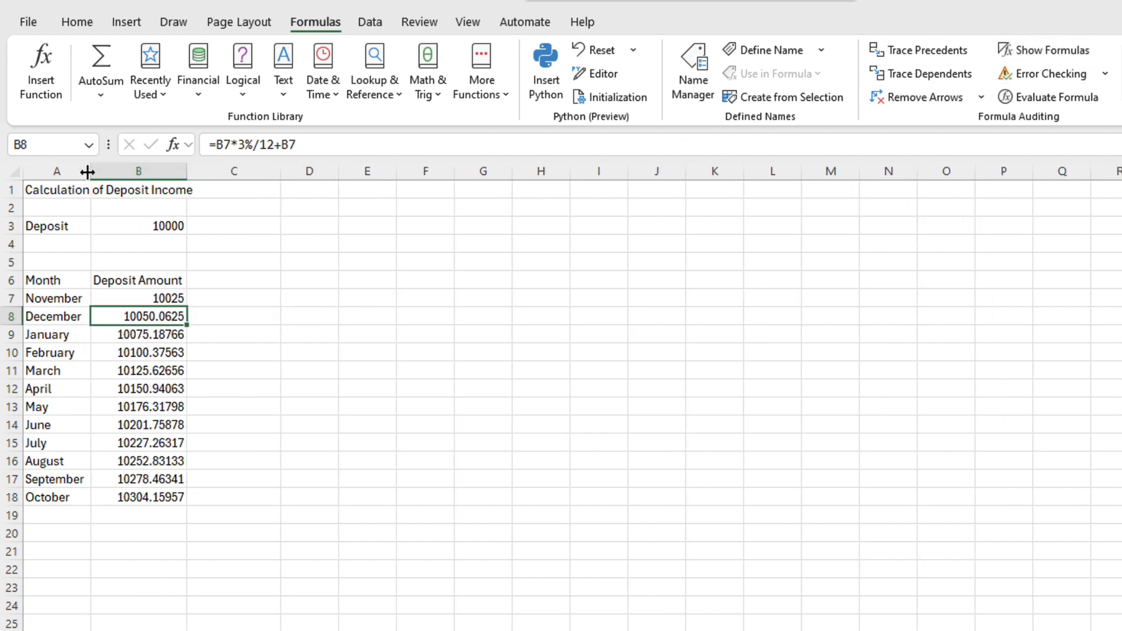
- Change the deposit in B3 to 15000 and display the formulas in the cells again
{"action": "left_click", "coordinate": [142, 224]}
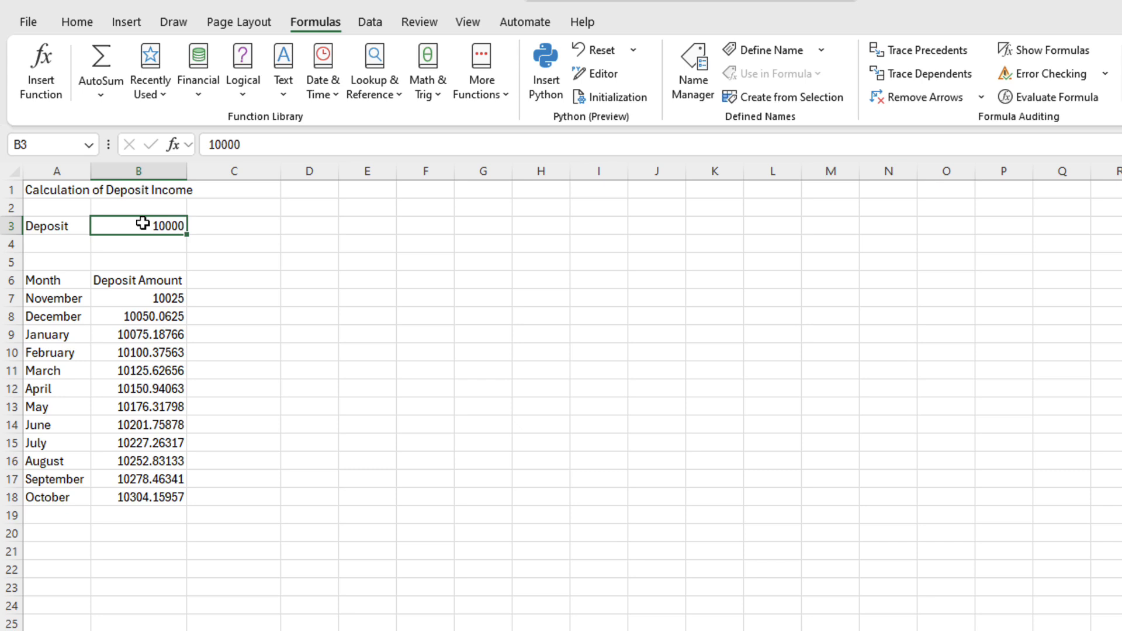
{"action": "type", "text": "15000"}
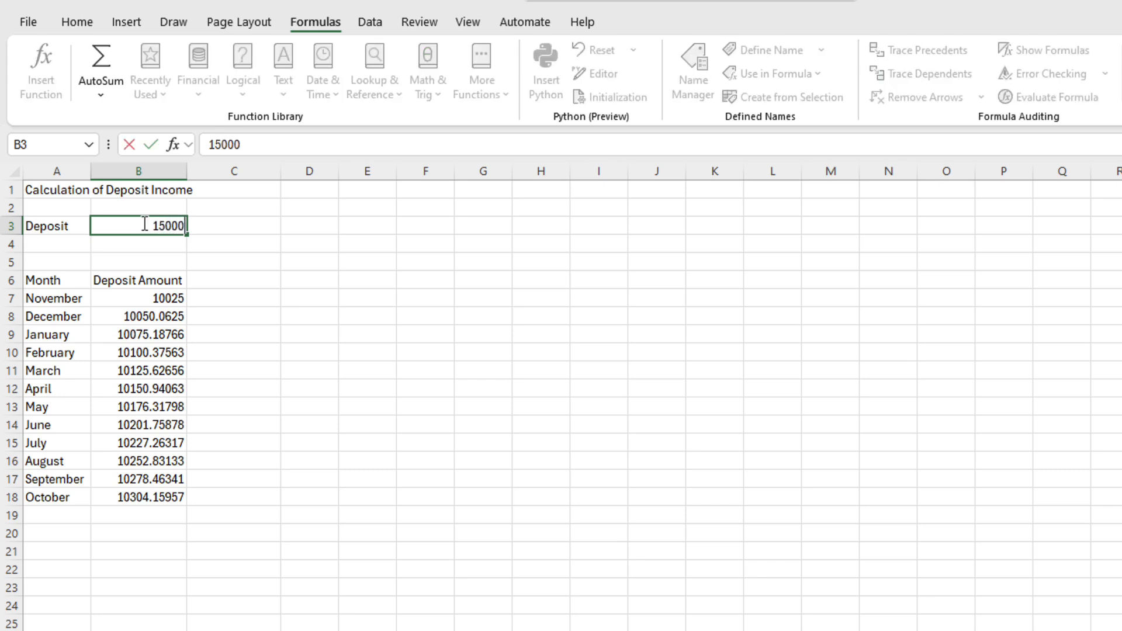
{"action": "key", "text": "Return"}
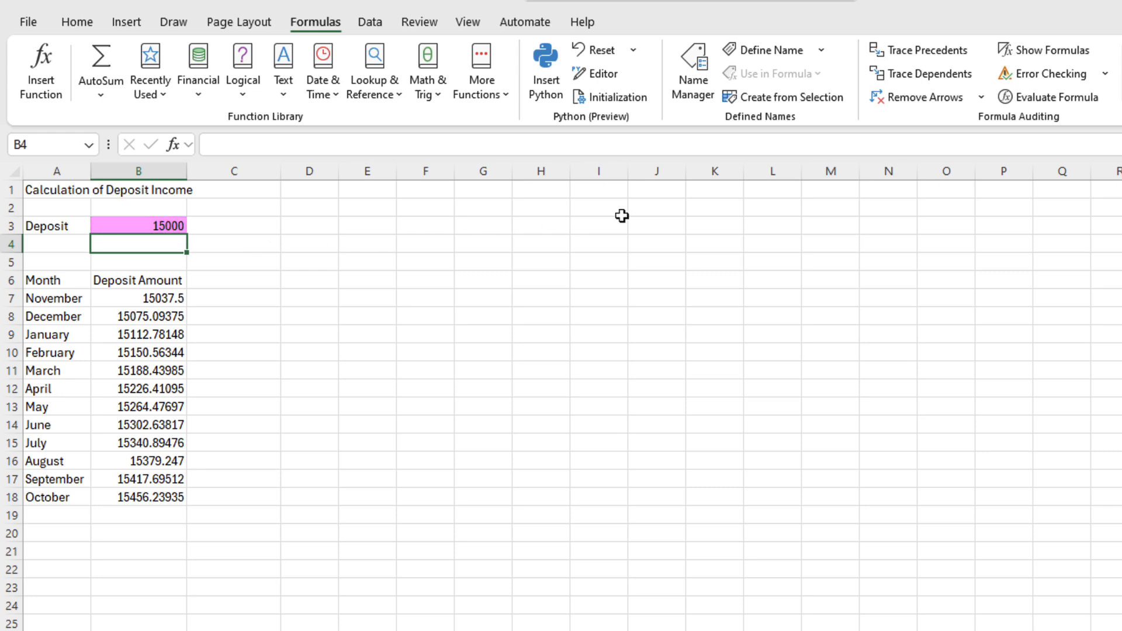
{"action": "left_click", "coordinate": [1019, 52]}
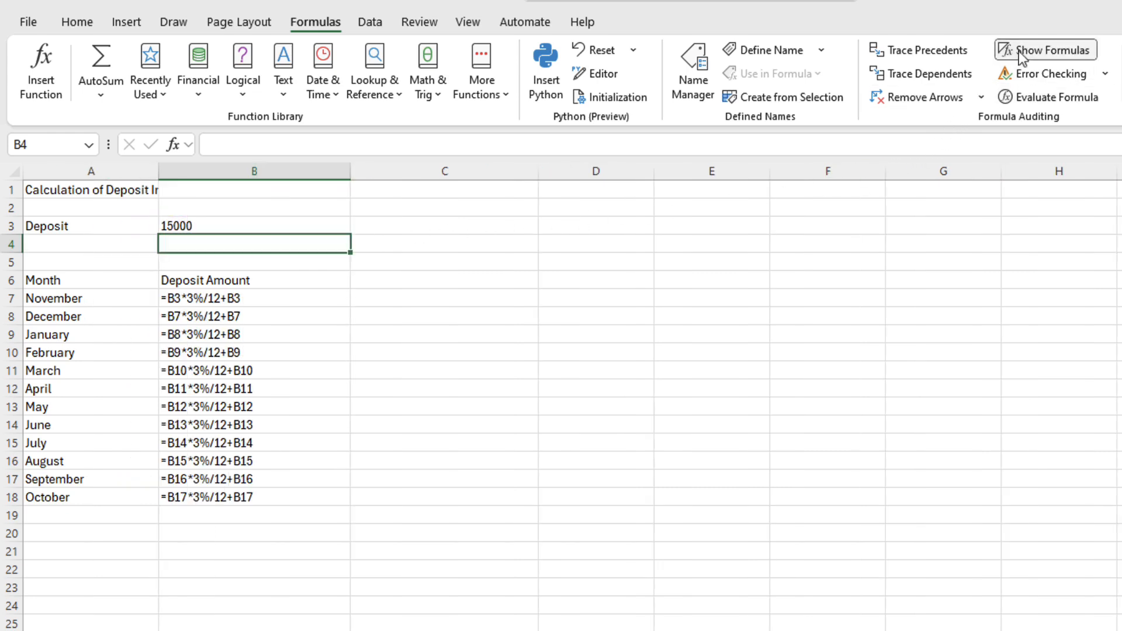